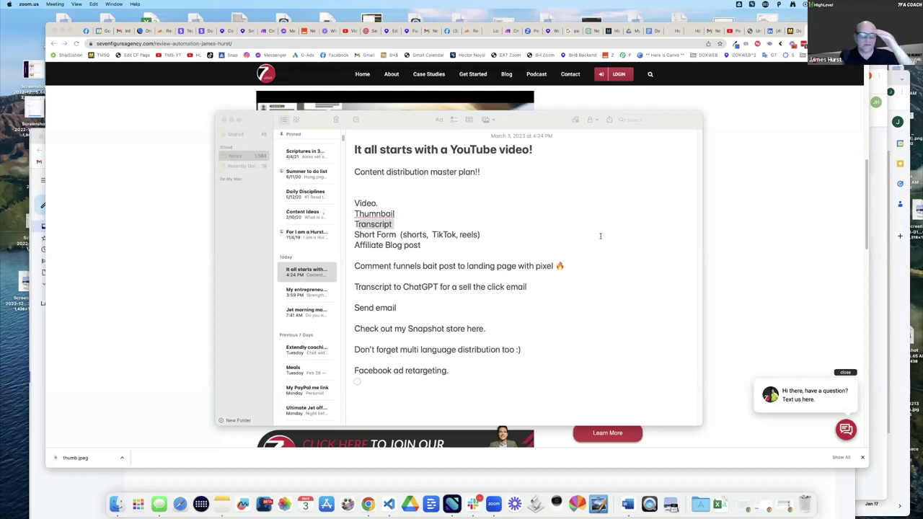
Go from the content distribution note to the browser and review the Ultimate Review Automation Snapshot for HighLevel blog post.
left_click(588, 219)
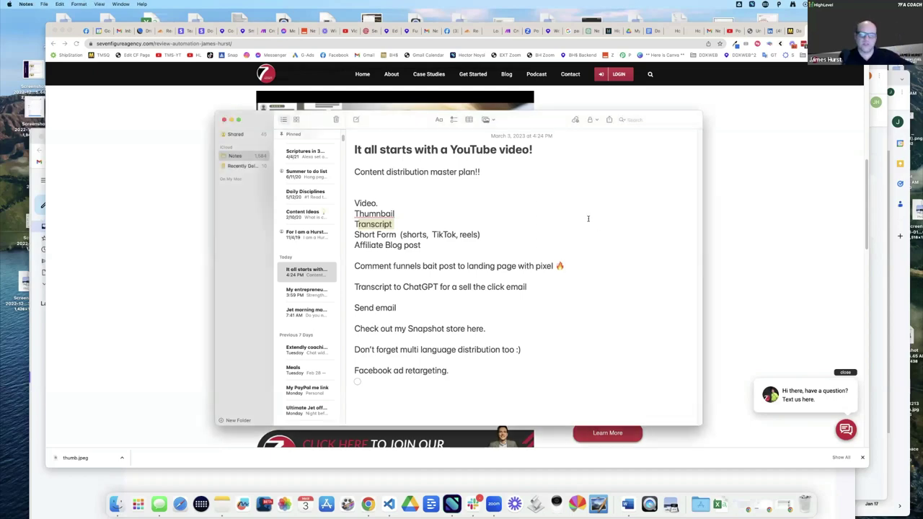
left_click(536, 223)
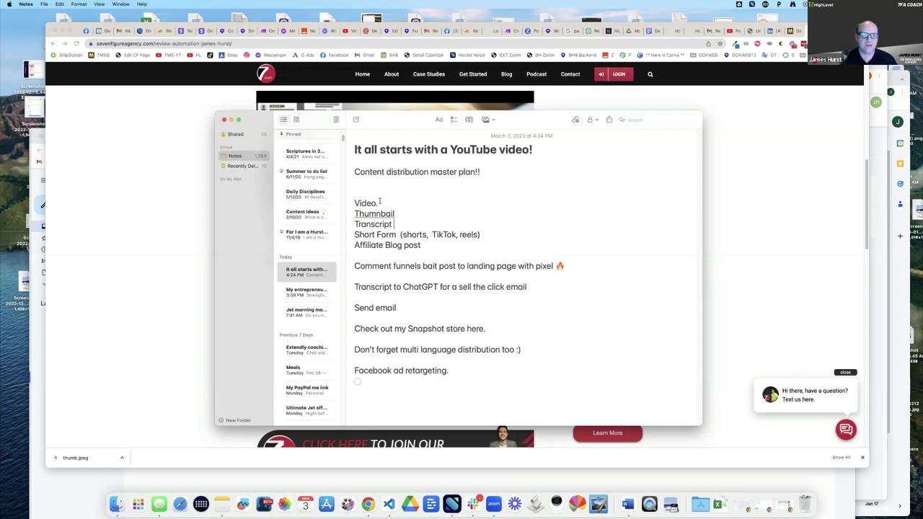
left_click(163, 186)
scroll(421, 175, "up", 10)
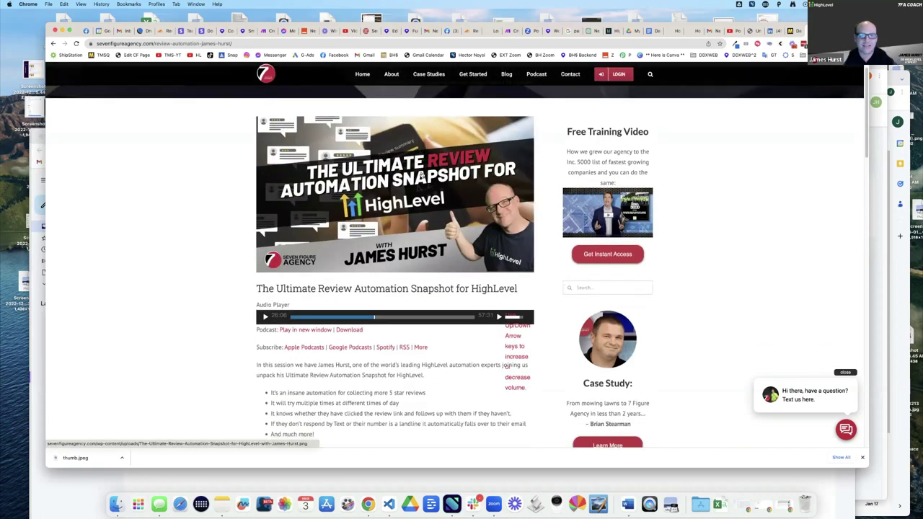
scroll(422, 175, "down", 3)
scroll(421, 175, "down", 8)
scroll(422, 175, "up", 3)
scroll(422, 174, "down", 6)
scroll(422, 174, "up", 3)
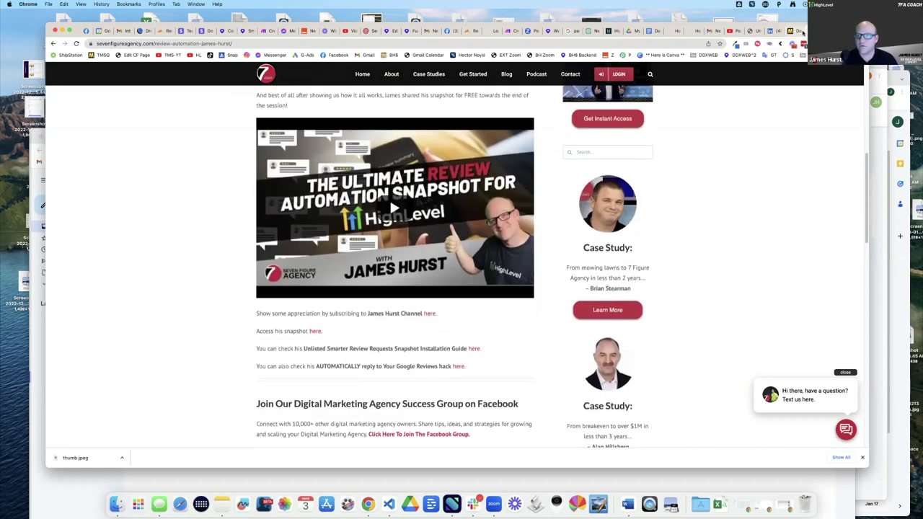
Return from the Dave Ramsey Quotes post to The Marketing Show's blog listing and look through its posts.
left_click(793, 30)
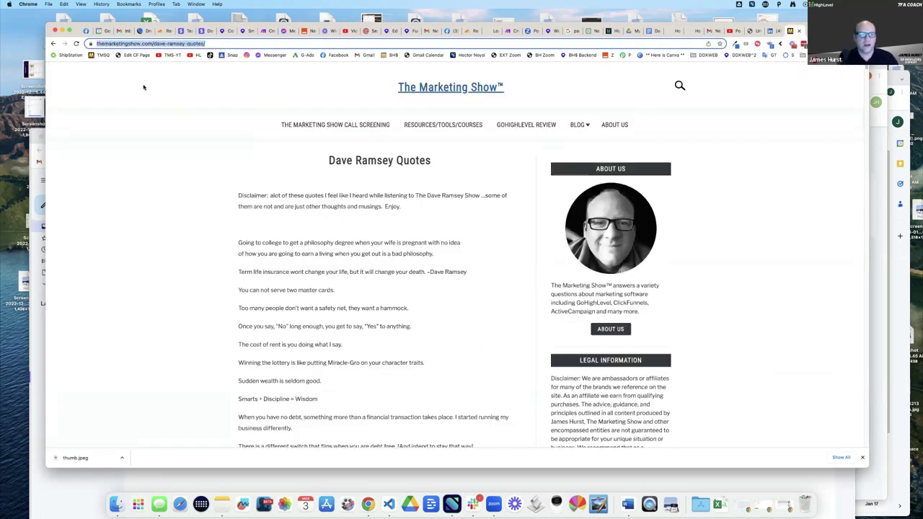
left_click(53, 43)
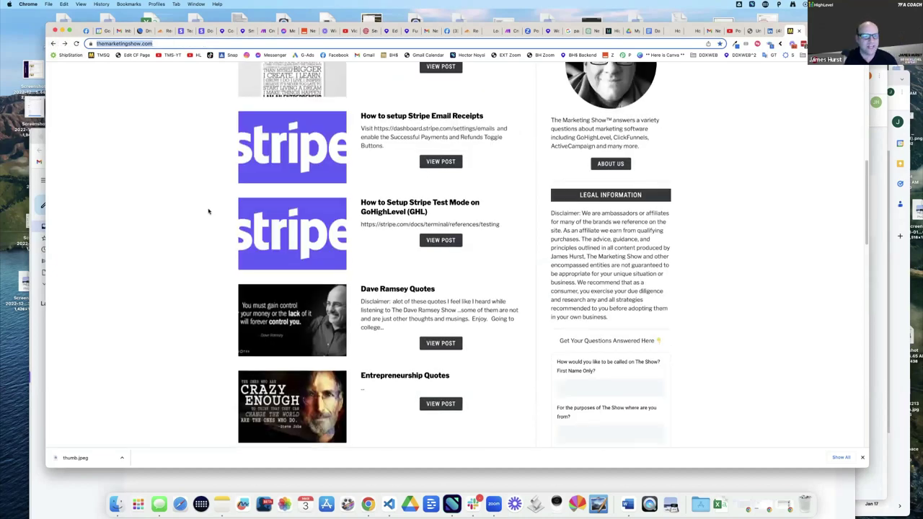
scroll(209, 211, "down", 2)
scroll(209, 212, "down", 2)
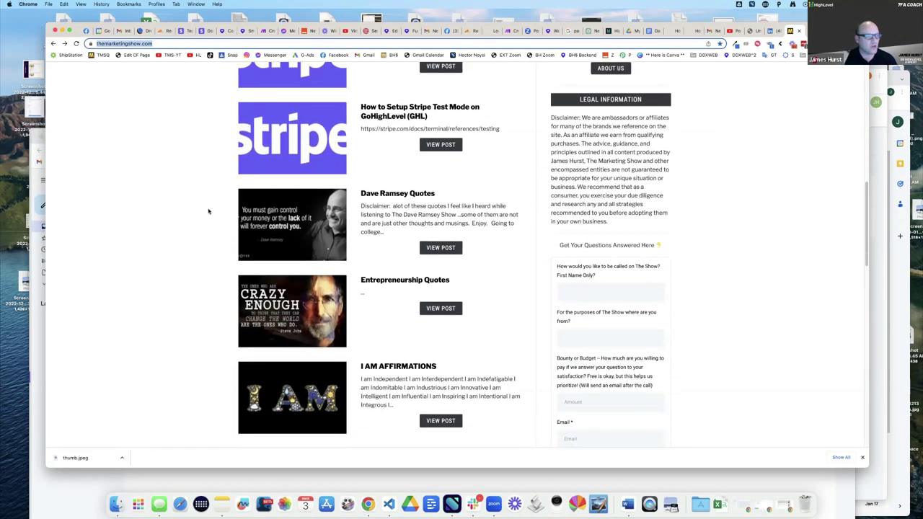
scroll(208, 209, "up", 5)
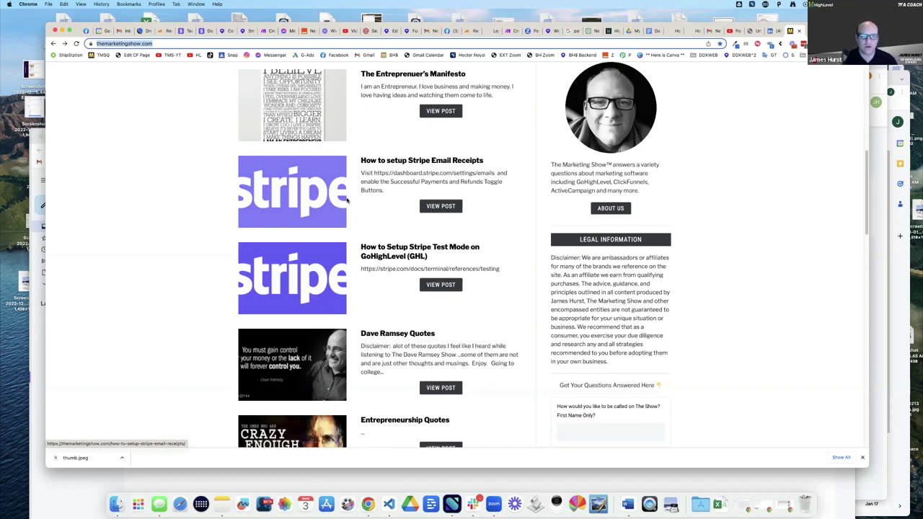
Open the "How to setup Stripe Email Receipts" post and review its embedded video and text.
left_click(324, 202)
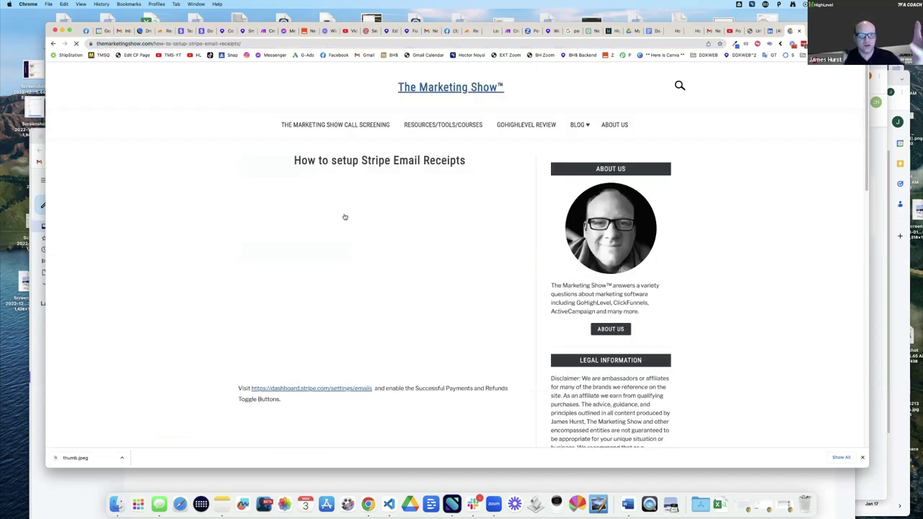
scroll(339, 215, "down", 2)
scroll(345, 218, "down", 4)
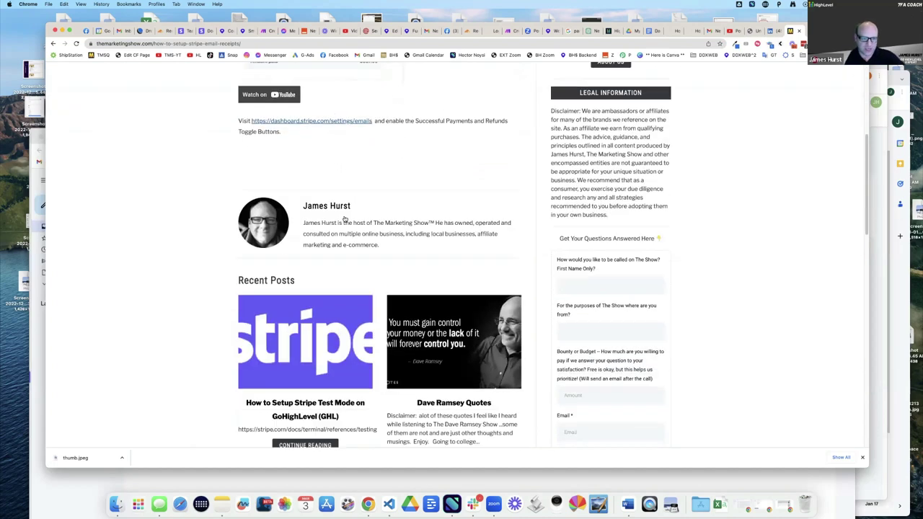
scroll(484, 164, "up", 5)
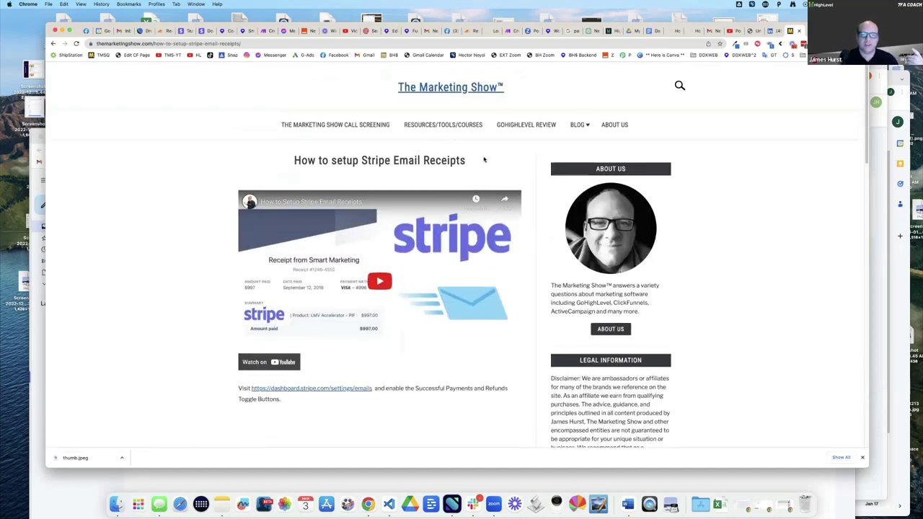
Copy the post's title, search Google for "How to setup Stripe Email Receipts" in a new incognito window, and review the results.
left_click_drag(482, 162, 337, 145)
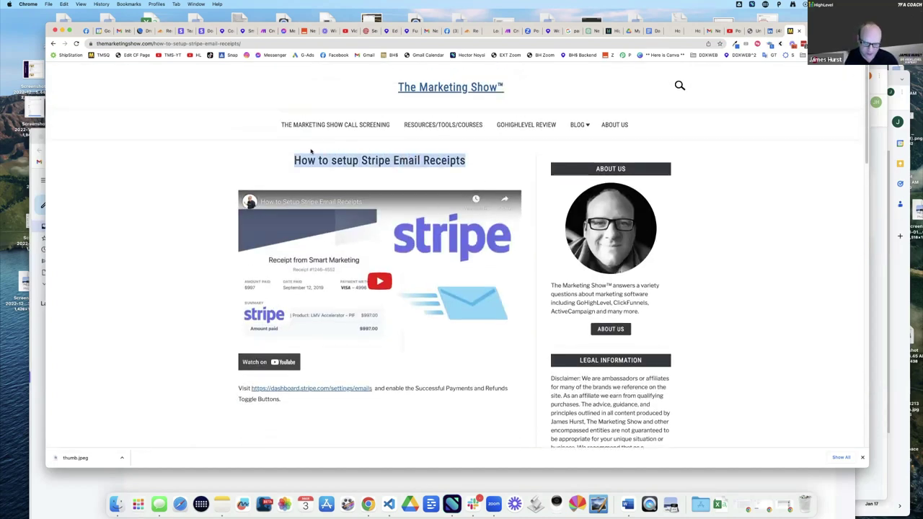
key("super+c")
key("super+shift+n")
key("super+v")
key("Return")
scroll(394, 199, "down", 10)
scroll(394, 199, "down", 3)
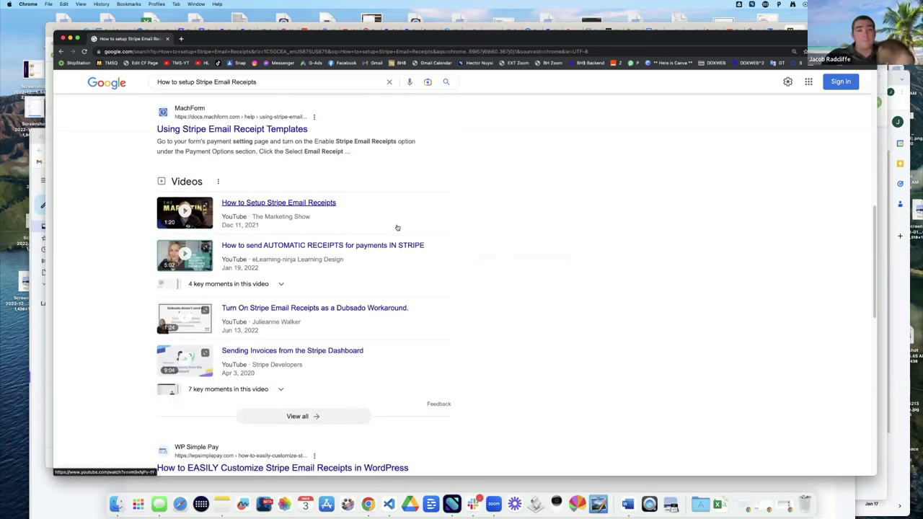
scroll(403, 224, "up", 2)
scroll(402, 224, "up", 12)
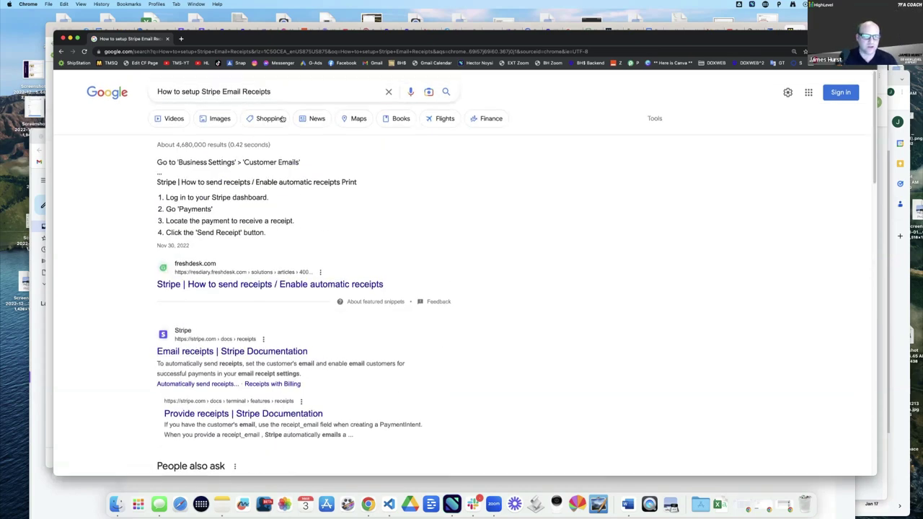
Restrict the search to videos, open The Marketing Show's Stripe receipts video, and return to the video results.
left_click(173, 120)
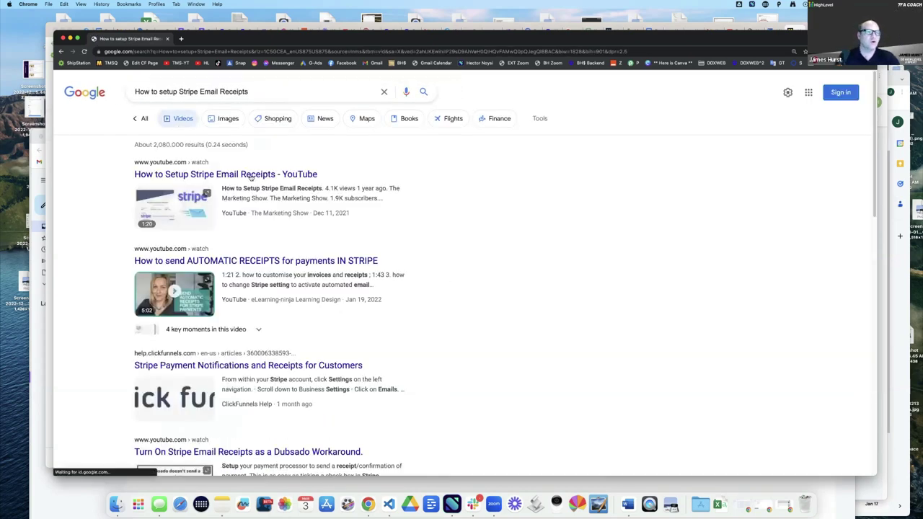
left_click(222, 174)
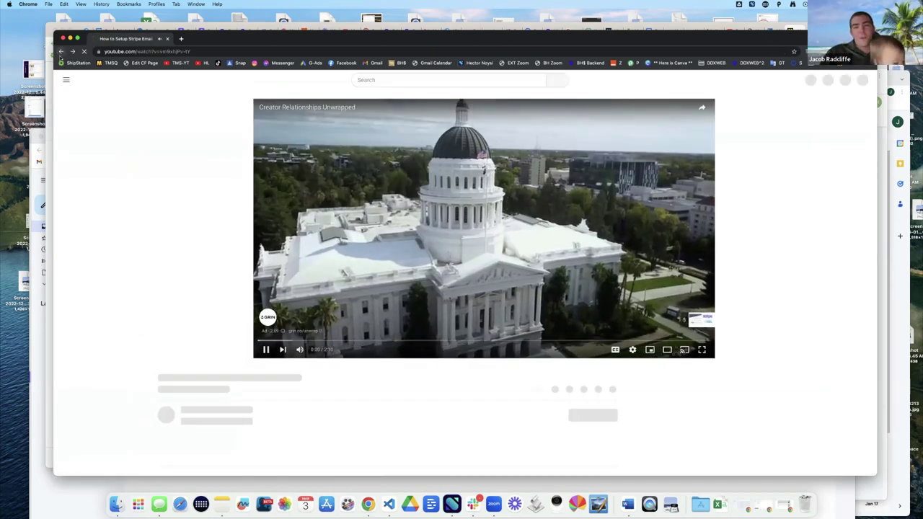
key("super+bracketleft")
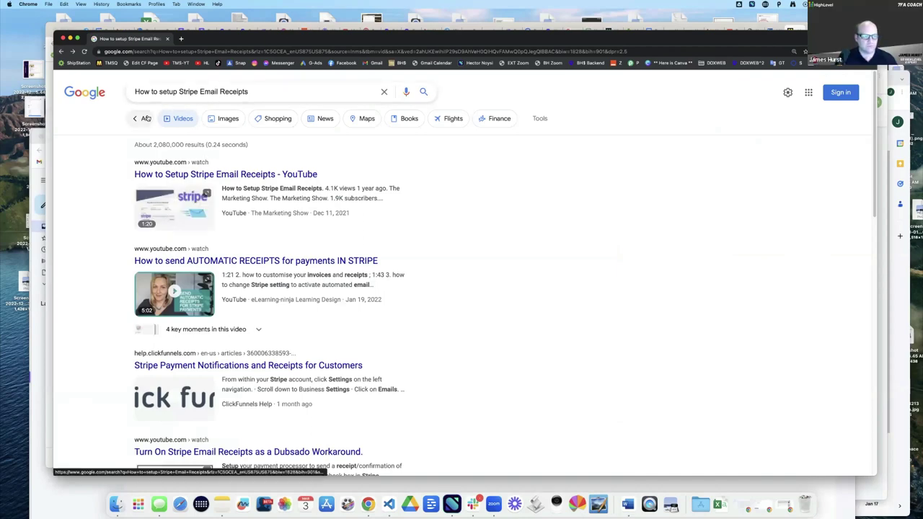
Go back to all search results and find "themark" on the page to locate the blog's listing.
left_click(148, 119)
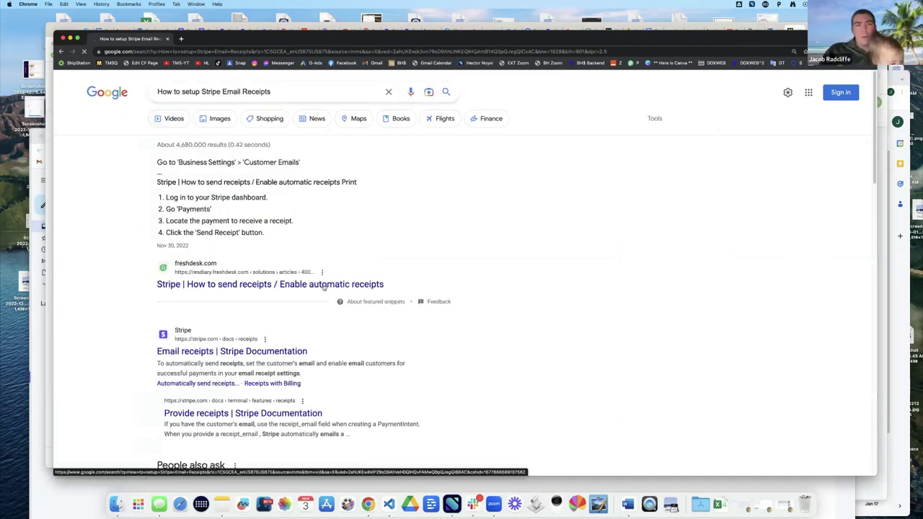
scroll(324, 286, "down", 3)
scroll(324, 287, "down", 10)
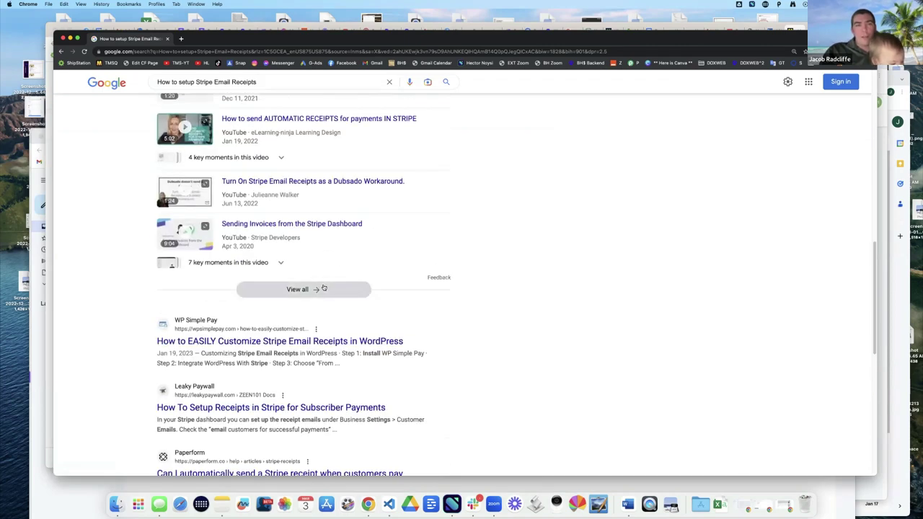
scroll(324, 286, "down", 4)
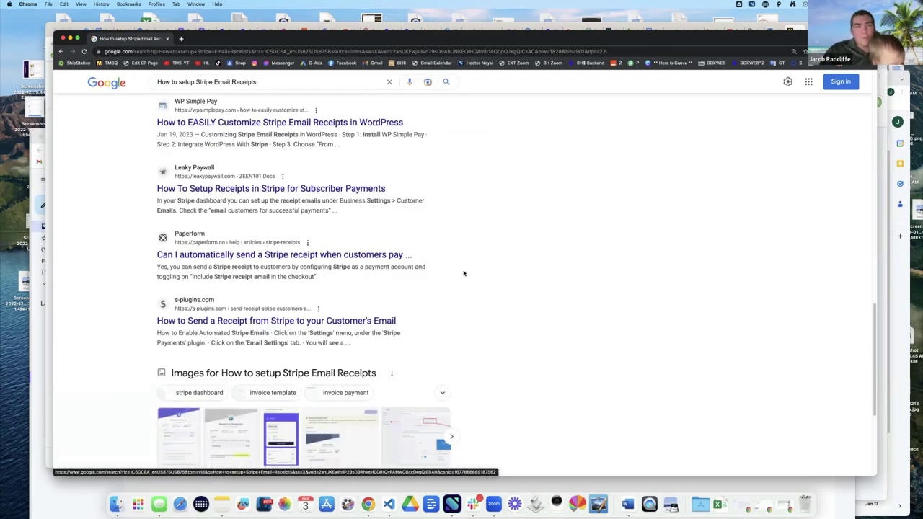
scroll(503, 263, "up", 8)
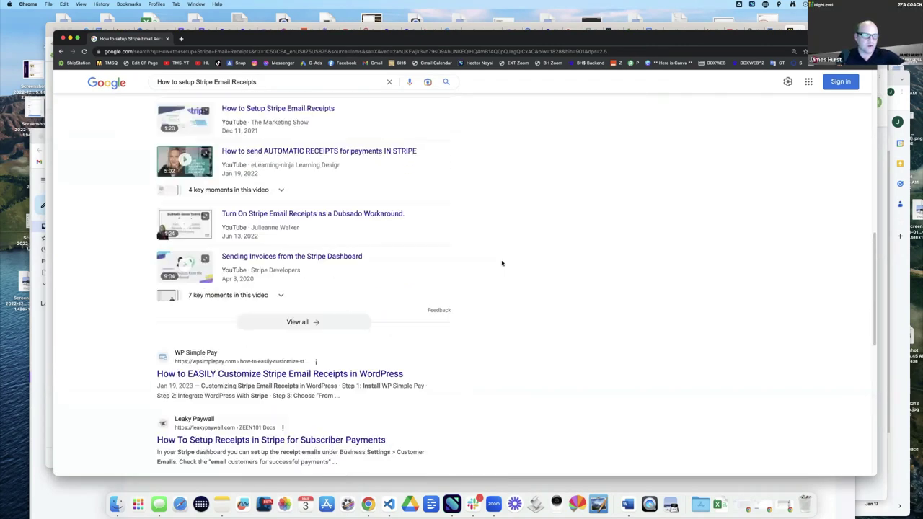
scroll(503, 263, "down", 11)
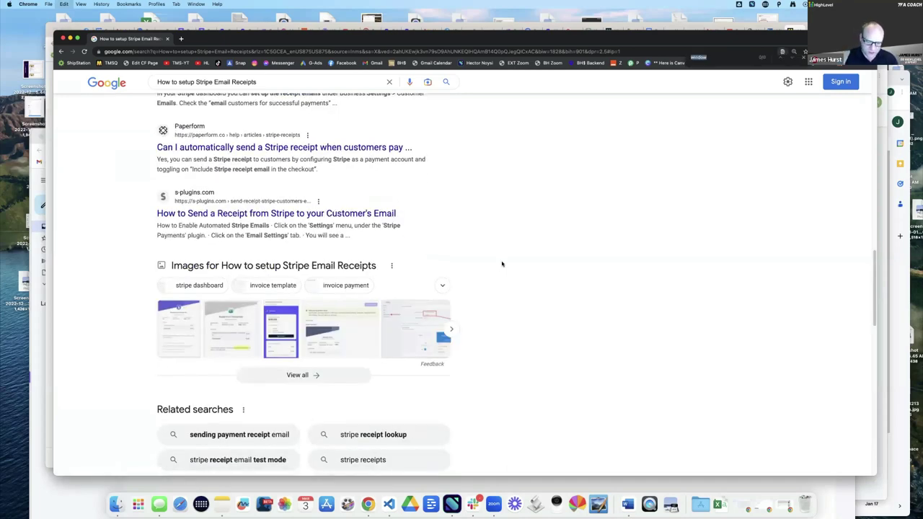
type("themark")
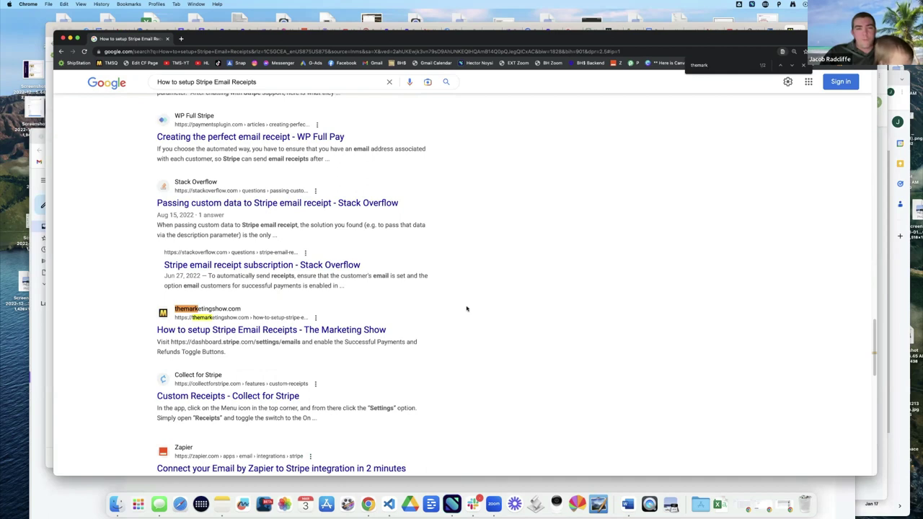
scroll(432, 289, "down", 1)
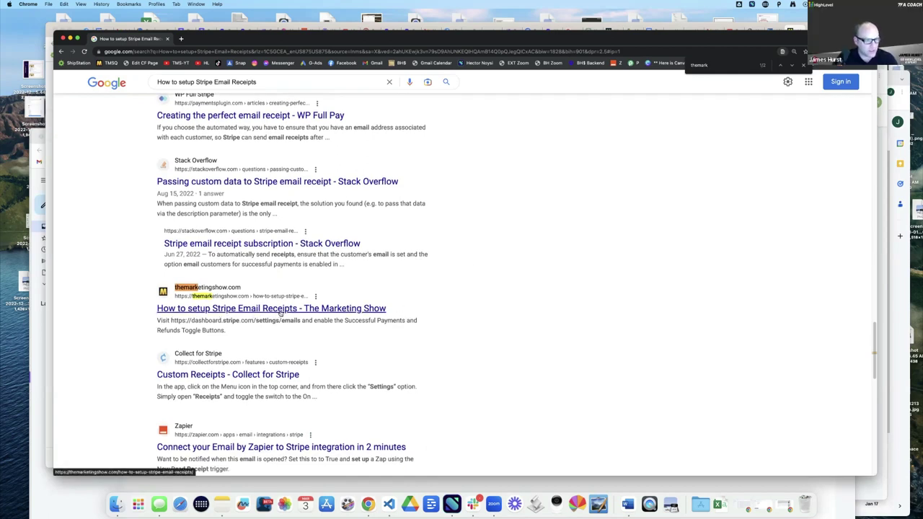
Examine where the themarketingshow.com listing ranks among the surrounding search results.
scroll(452, 324, "up", 5)
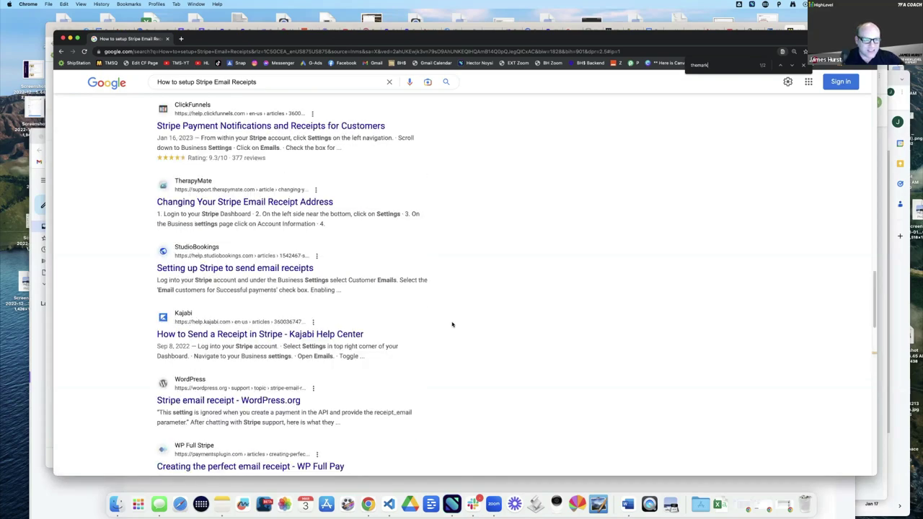
scroll(452, 324, "down", 10)
scroll(453, 324, "up", 6)
scroll(452, 324, "down", 10)
scroll(452, 324, "down", 8)
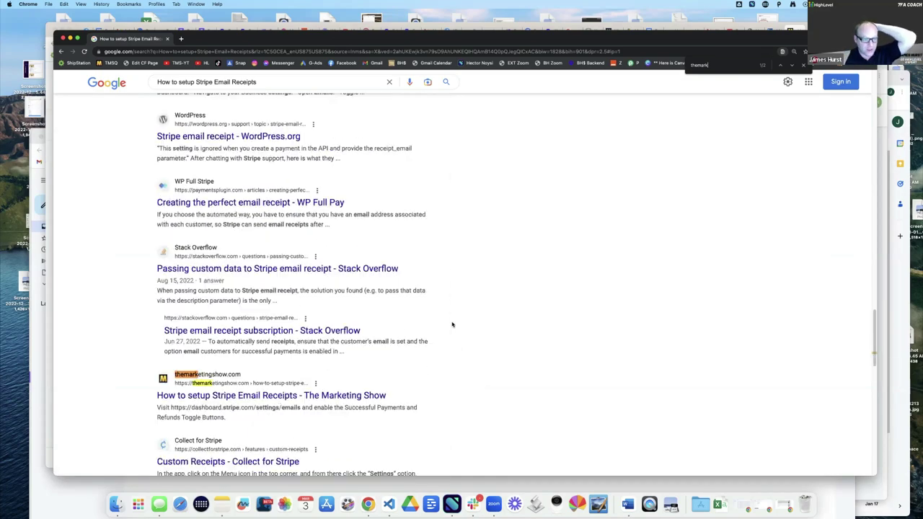
scroll(453, 323, "down", 3)
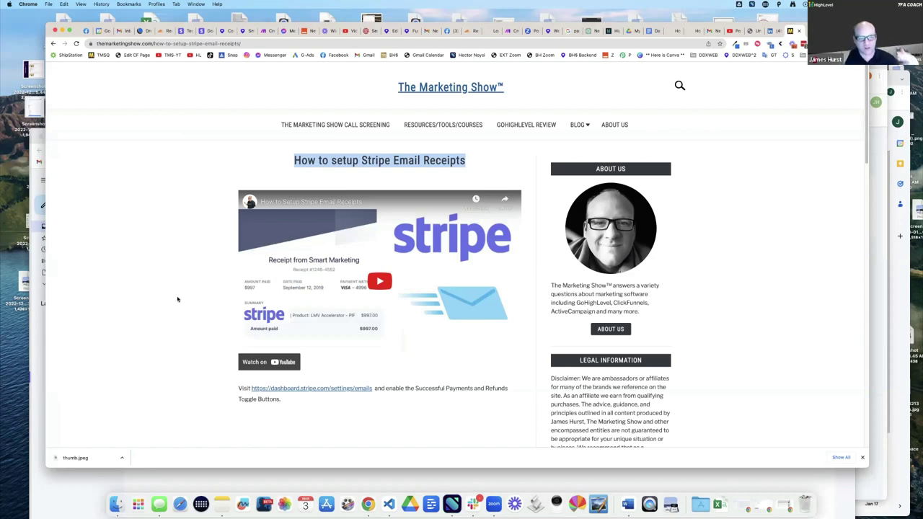
Check the content plan in Notes, and return to the browser to view the LinkedIn activity page's latest video post.
key("super+Tab")
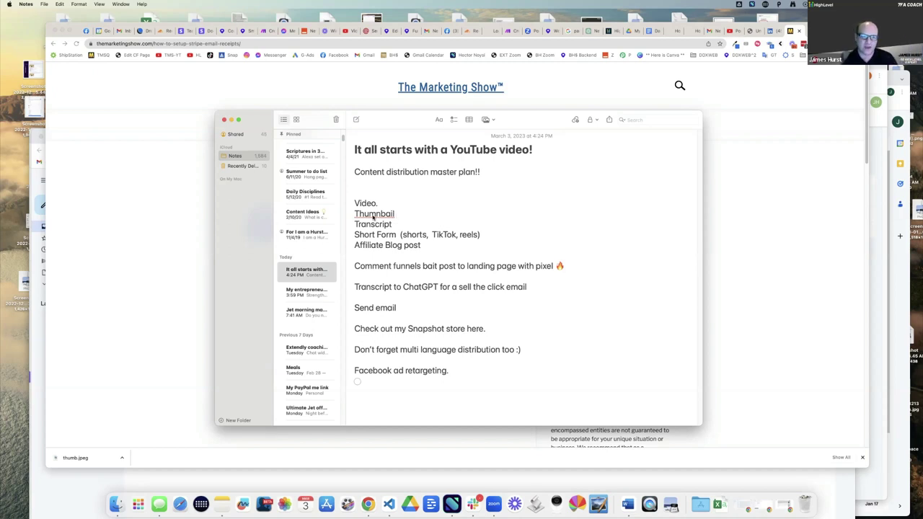
left_click(189, 218)
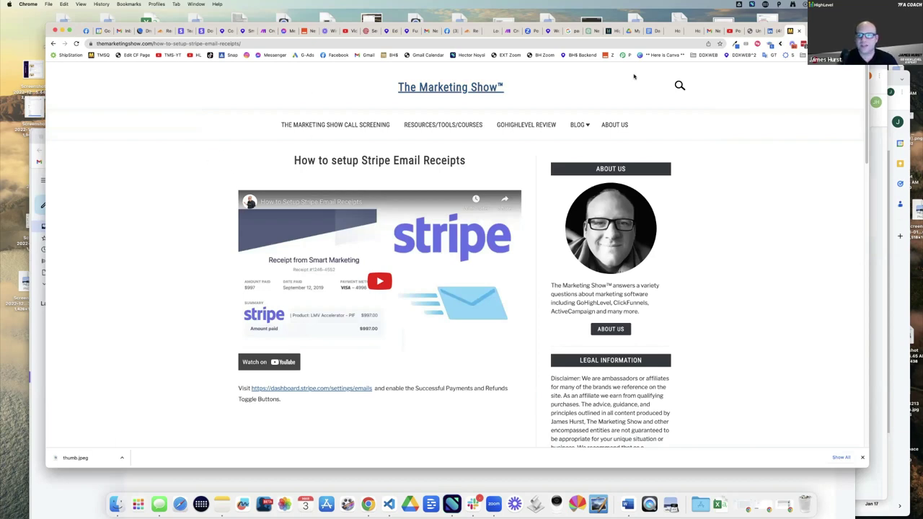
left_click(770, 31)
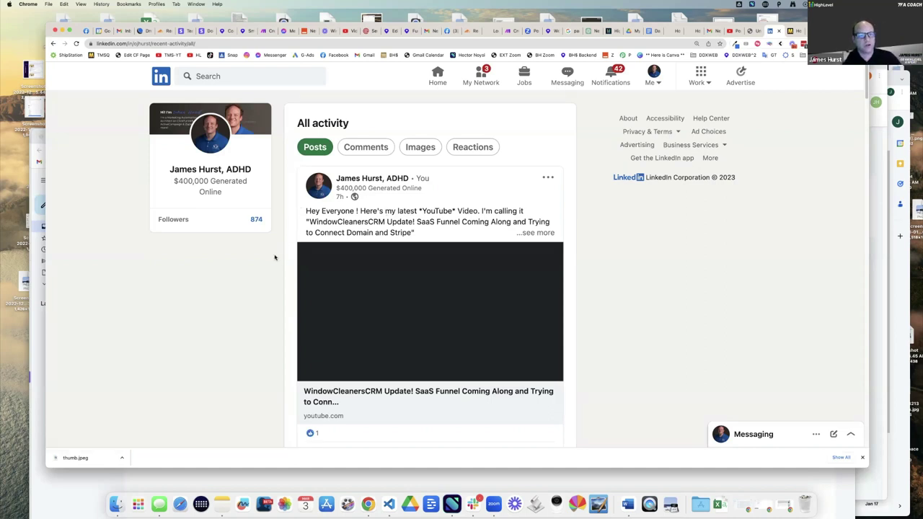
Open the "New YT Video To ALL Socials PURE VALUE" Zap, expand its YouTube trigger, and review the actions below it.
left_click(307, 31)
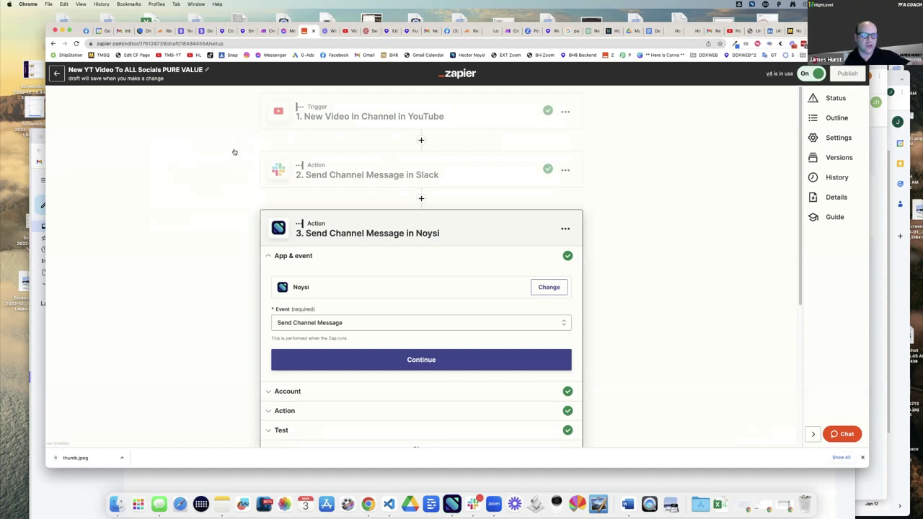
left_click(351, 116)
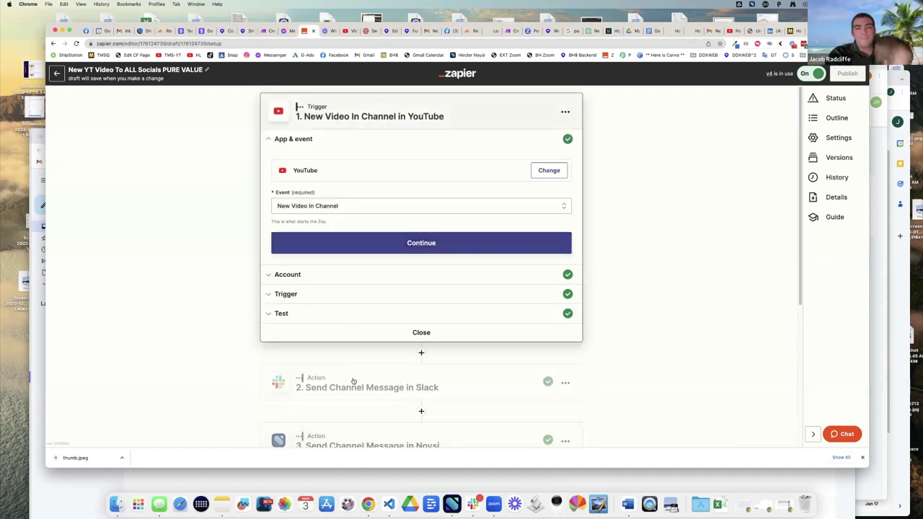
scroll(356, 381, "down", 2)
scroll(358, 378, "down", 5)
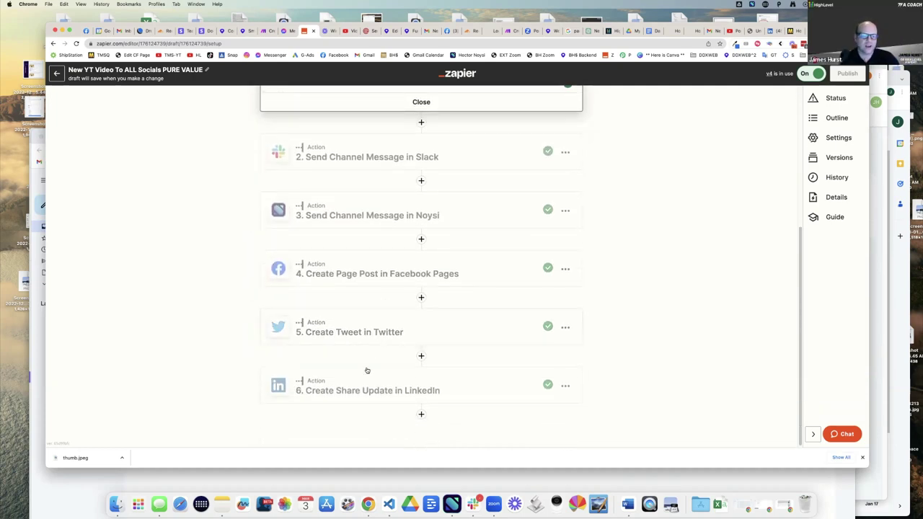
Expand the Create Share Update in LinkedIn action and show the account and action field settings of that step.
left_click(356, 389)
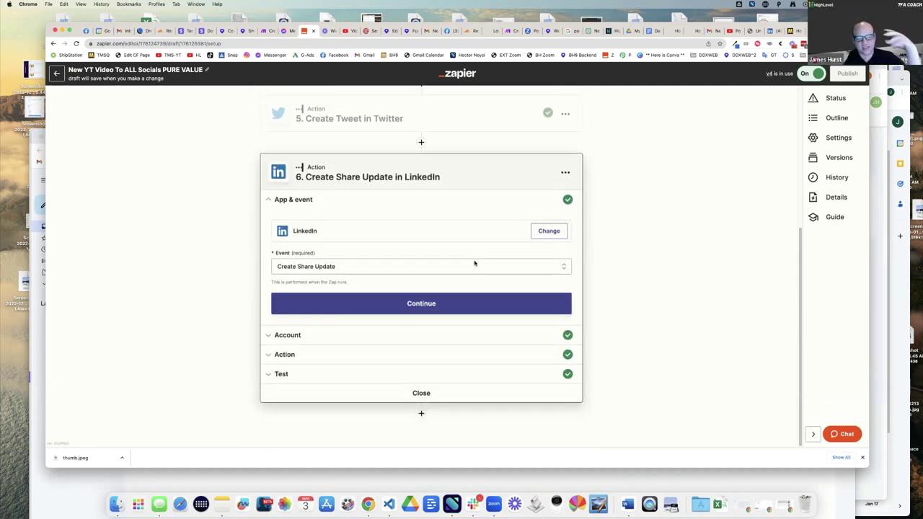
left_click(316, 337)
left_click(289, 355)
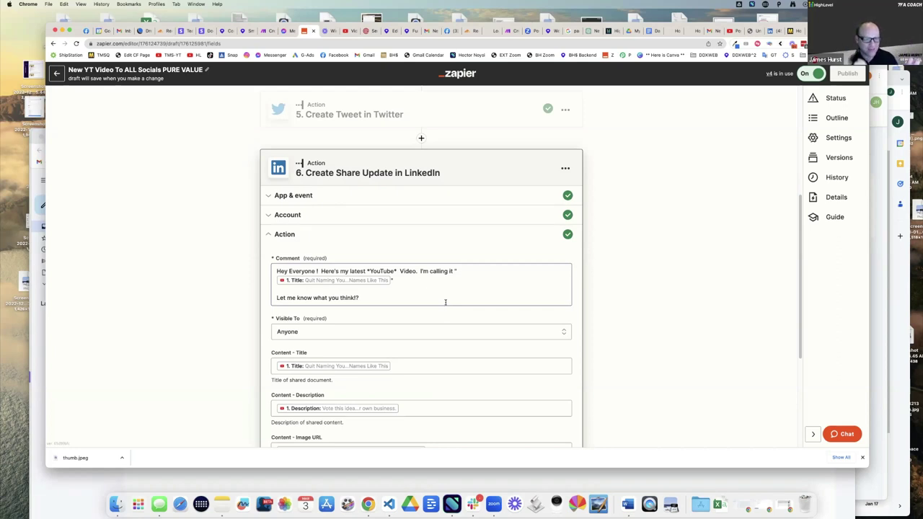
Inspect the comment template of the Zap's LinkedIn action, and compare it with the recent video posts on the LinkedIn activity page.
left_click(444, 302)
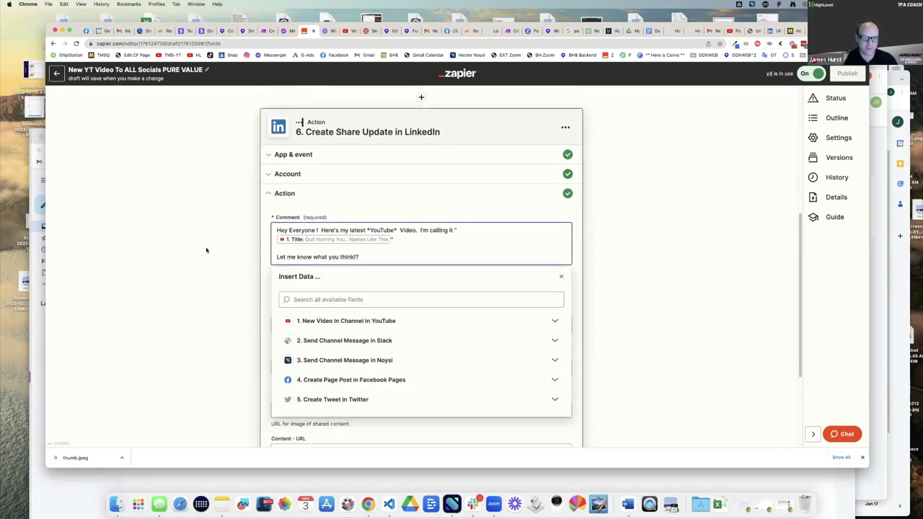
left_click(227, 269)
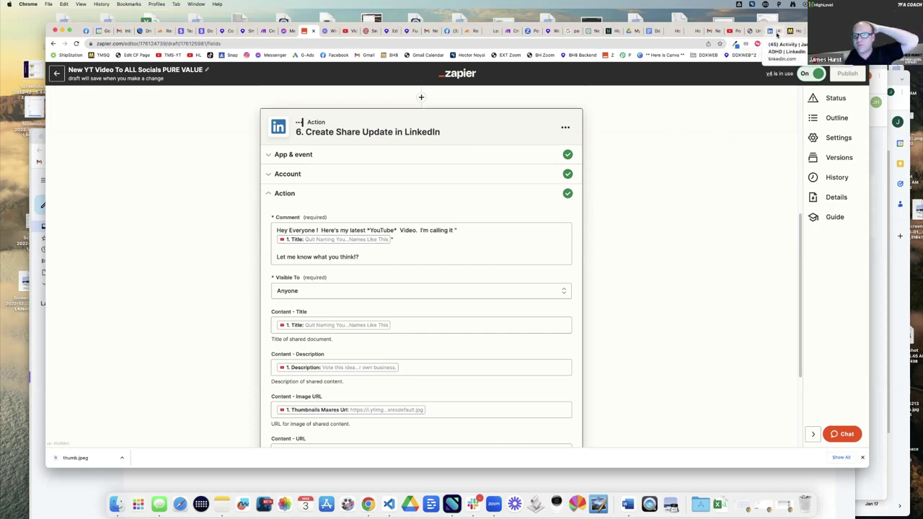
left_click(772, 31)
scroll(474, 237, "down", 5)
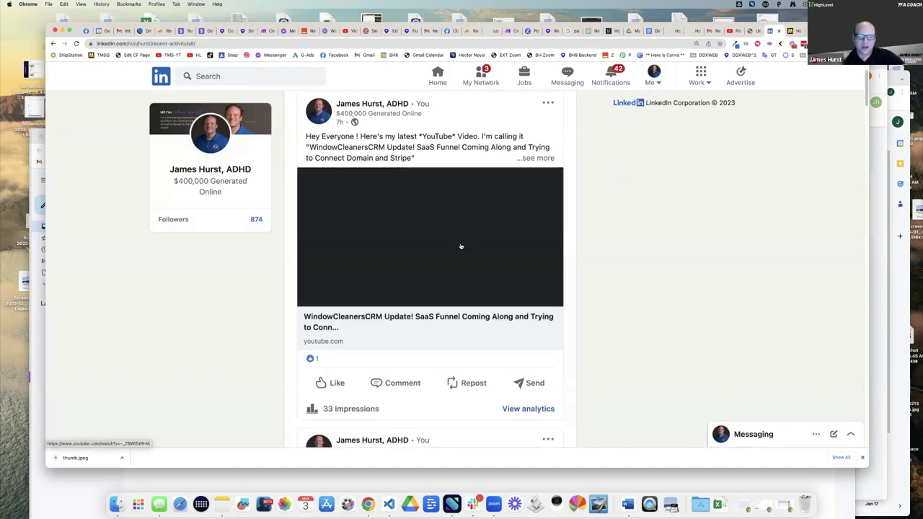
scroll(412, 309, "down", 6)
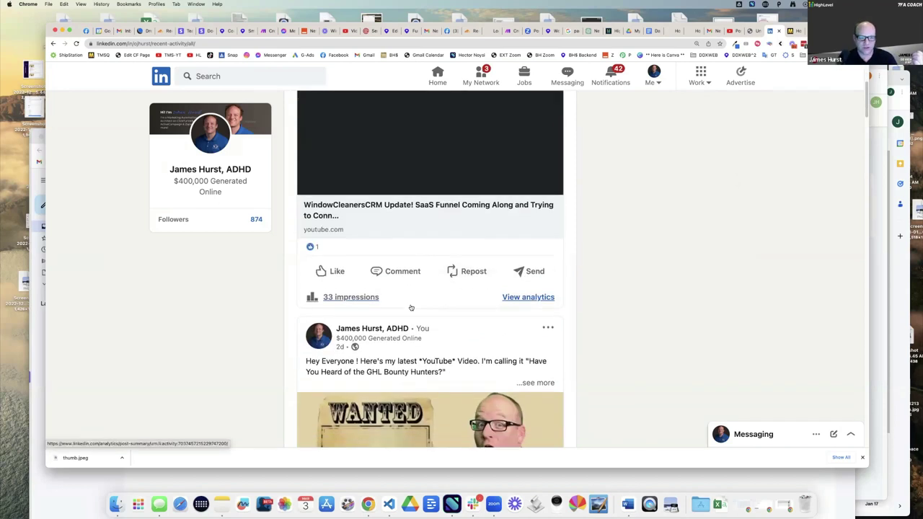
scroll(411, 310, "down", 2)
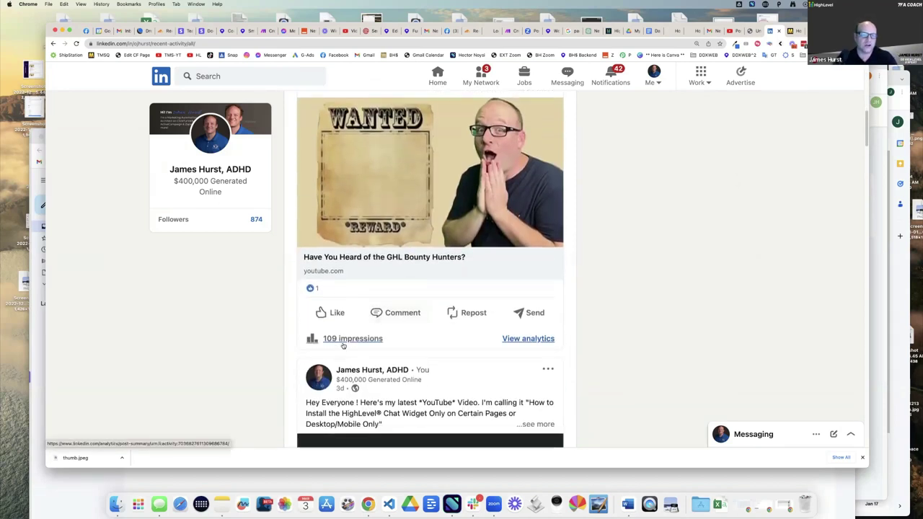
scroll(368, 340, "down", 2)
scroll(365, 345, "down", 9)
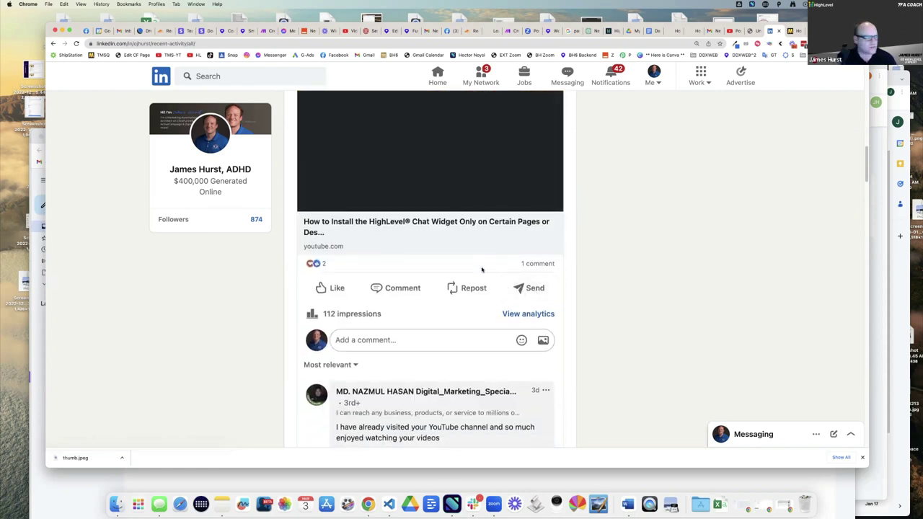
scroll(447, 285, "down", 1)
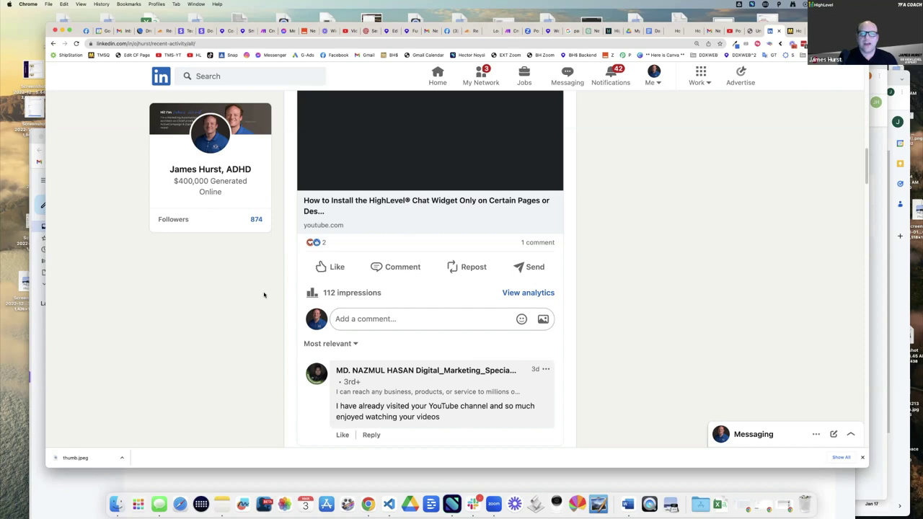
Check the content plan in Notes, and return to the browser to review the Seven Figure Agency page on the review automation snapshot.
key("ctrl+Up")
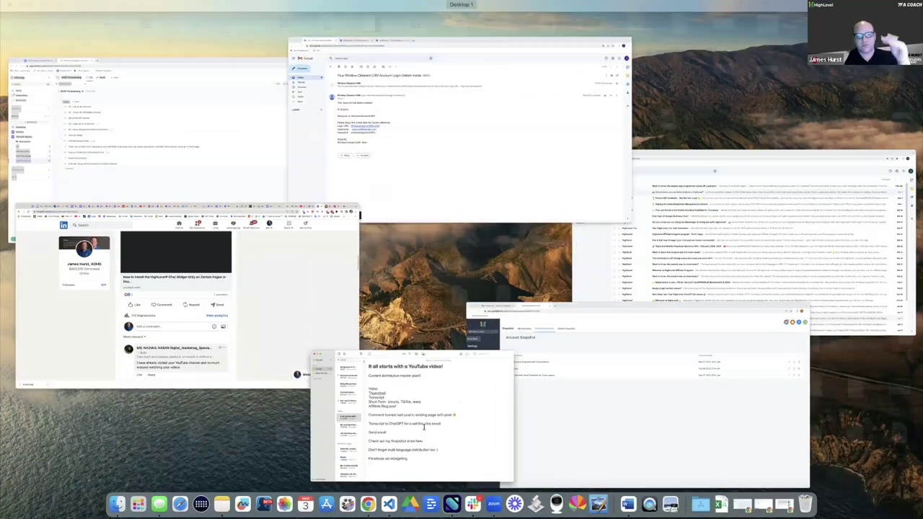
left_click(424, 427)
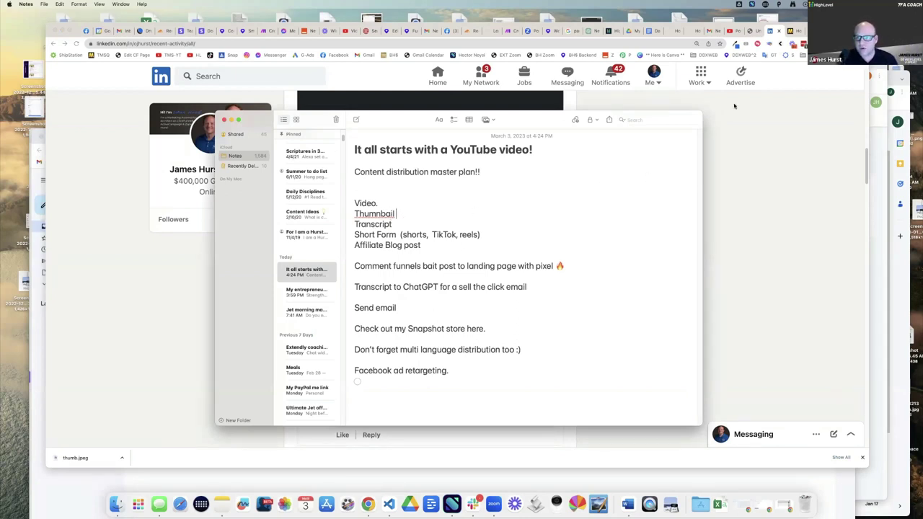
left_click(791, 31)
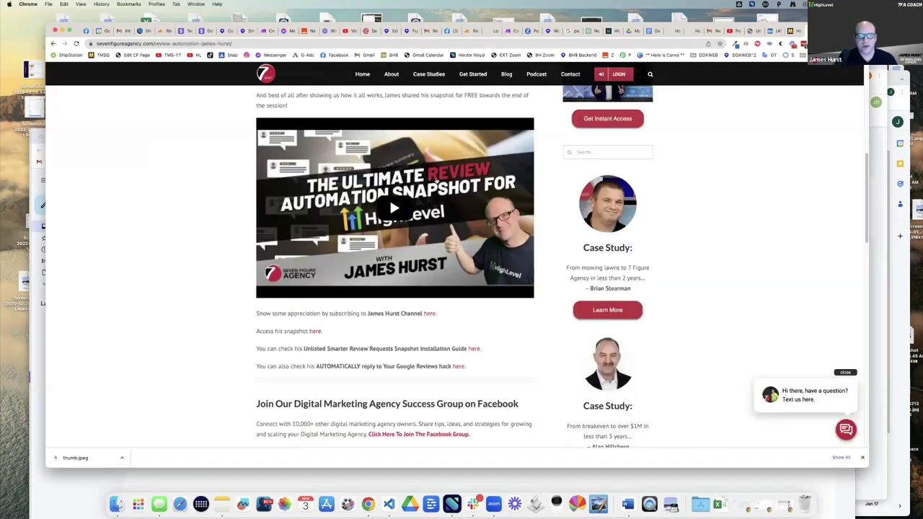
scroll(334, 224, "up", 1)
scroll(334, 223, "up", 2)
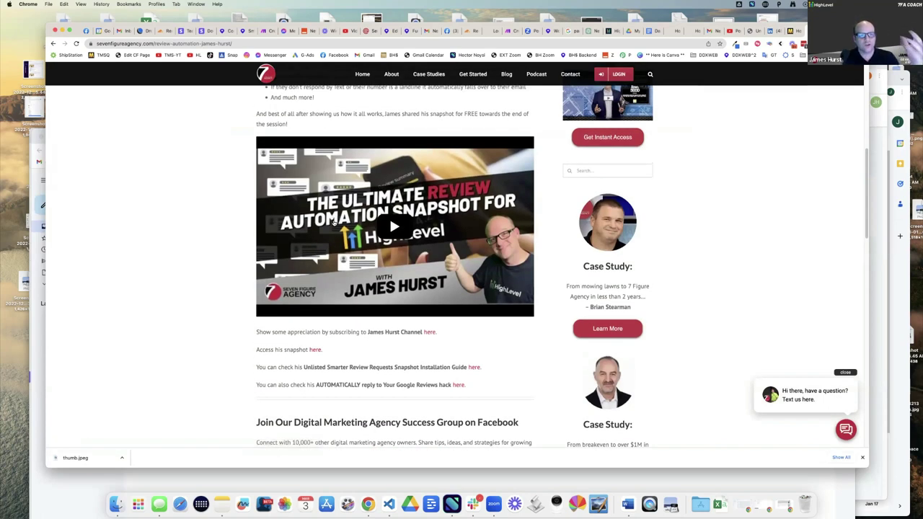
scroll(334, 224, "up", 5)
scroll(334, 224, "up", 10)
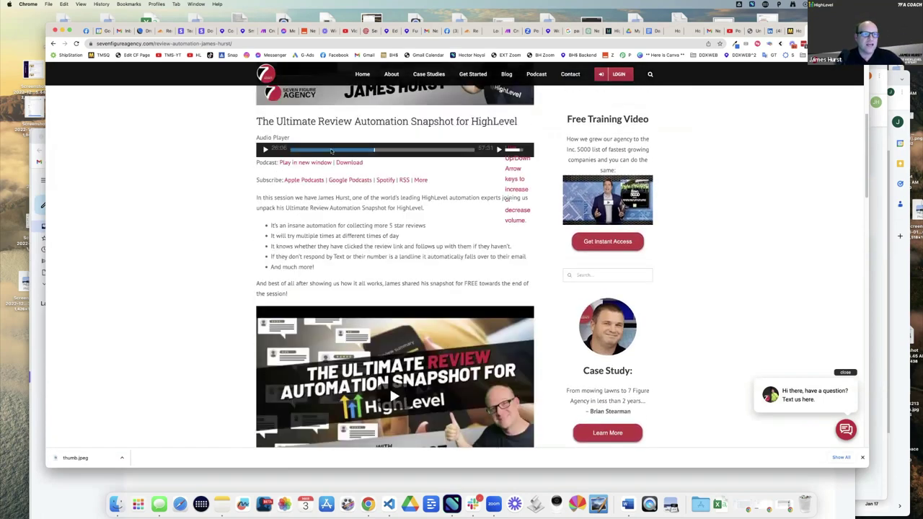
left_click(171, 43)
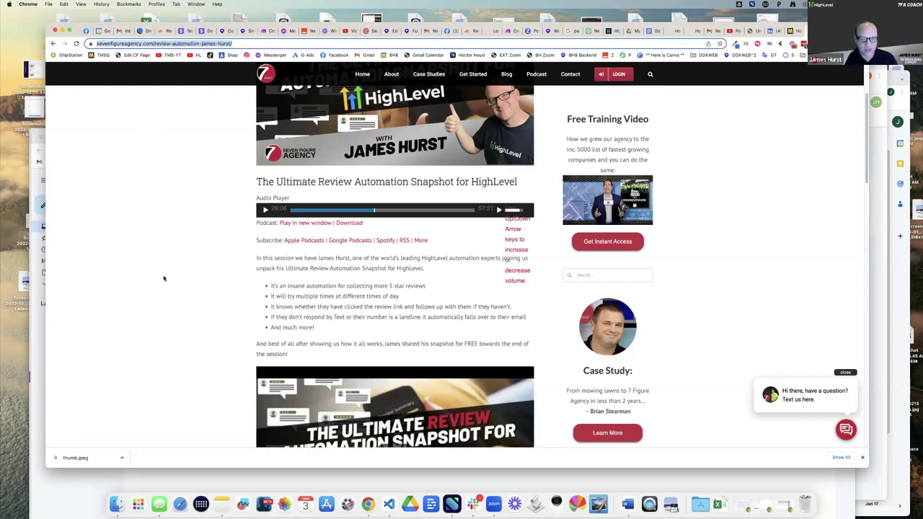
Switch to Notes and append "— link off my website" to the Affiliate Blog post line of the content plan.
key("ctrl+Up")
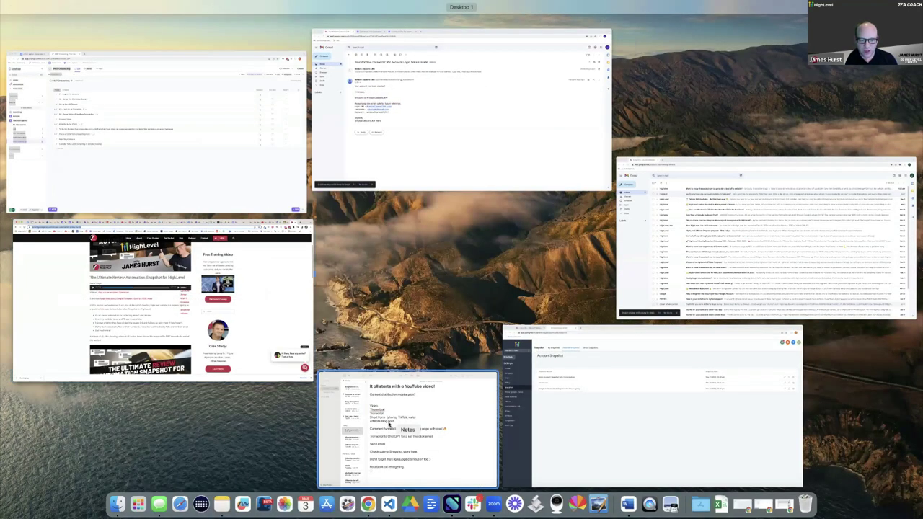
left_click(390, 425)
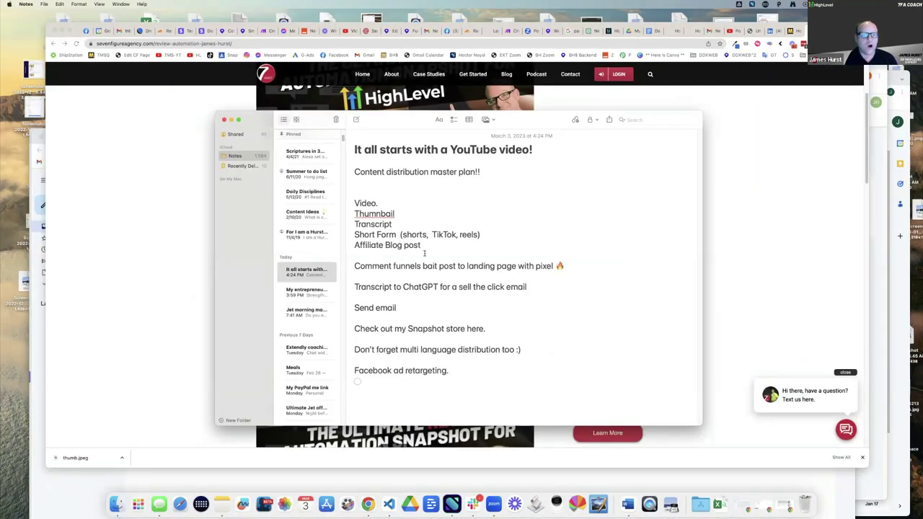
left_click_drag(424, 246, 359, 245)
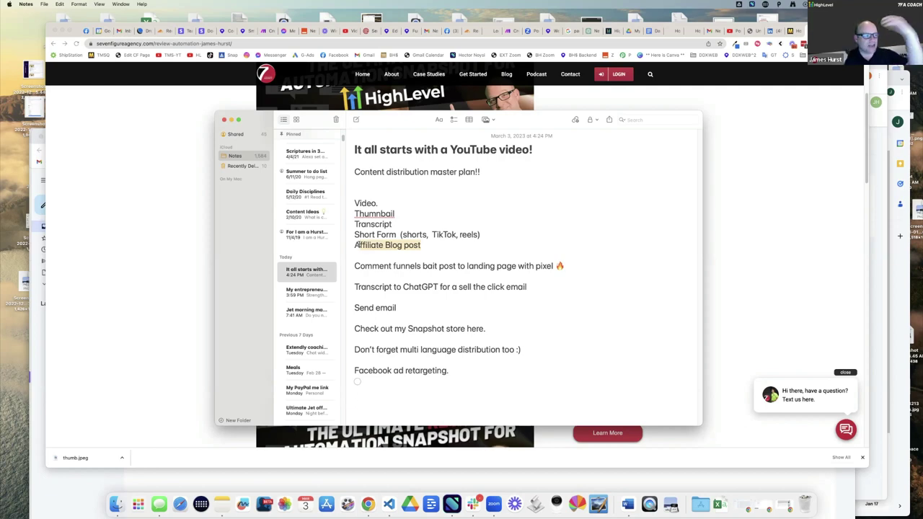
left_click(451, 256)
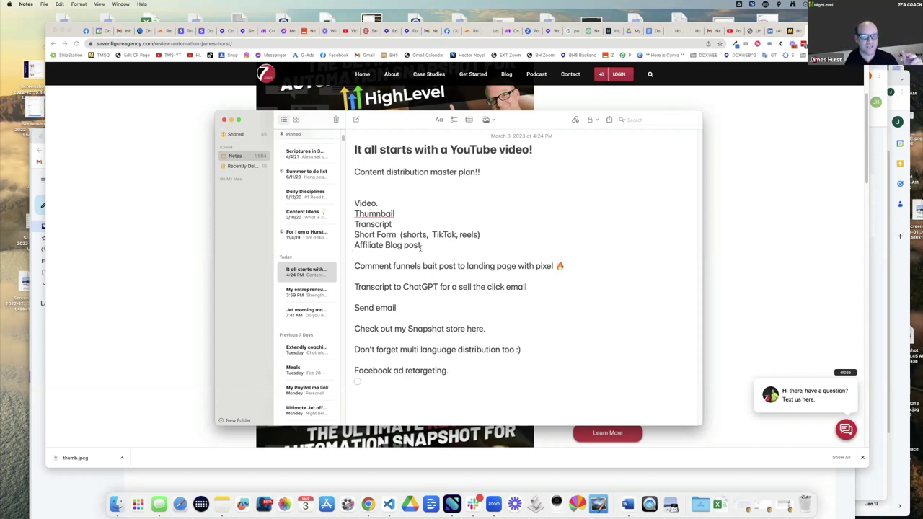
left_click_drag(421, 246, 360, 238)
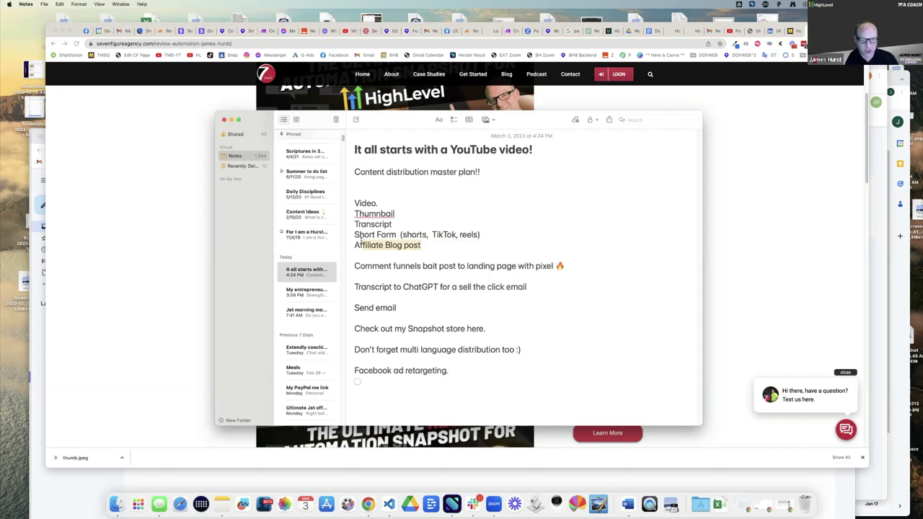
left_click(440, 247)
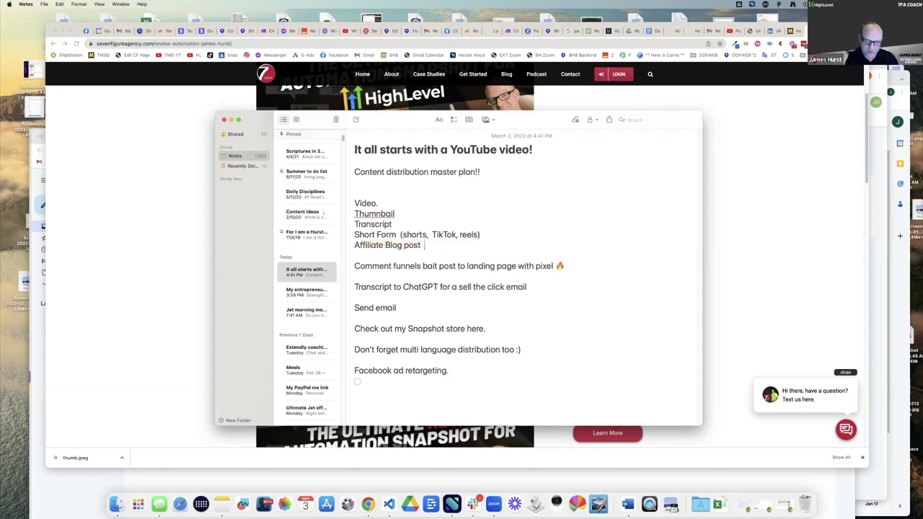
type("— link off my webstie")
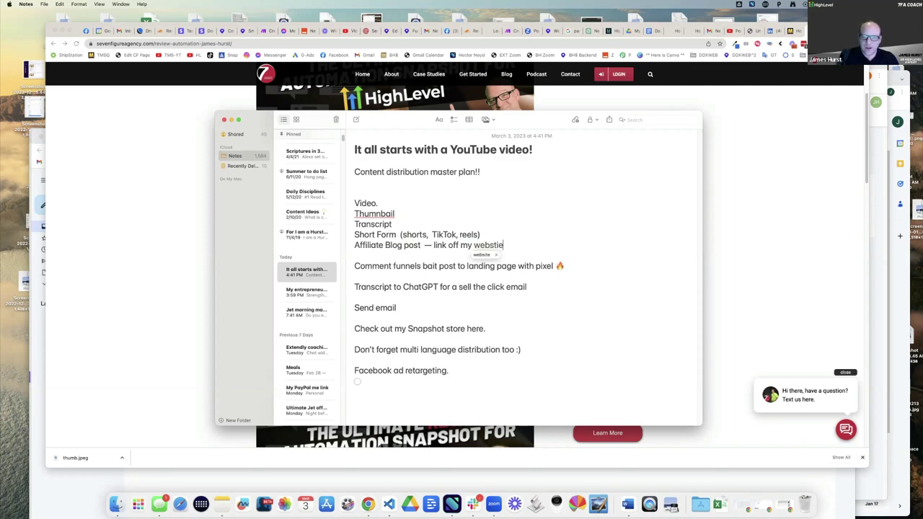
key("BackSpace")
key("BackSpace")
key("BackSpace")
type("ite")
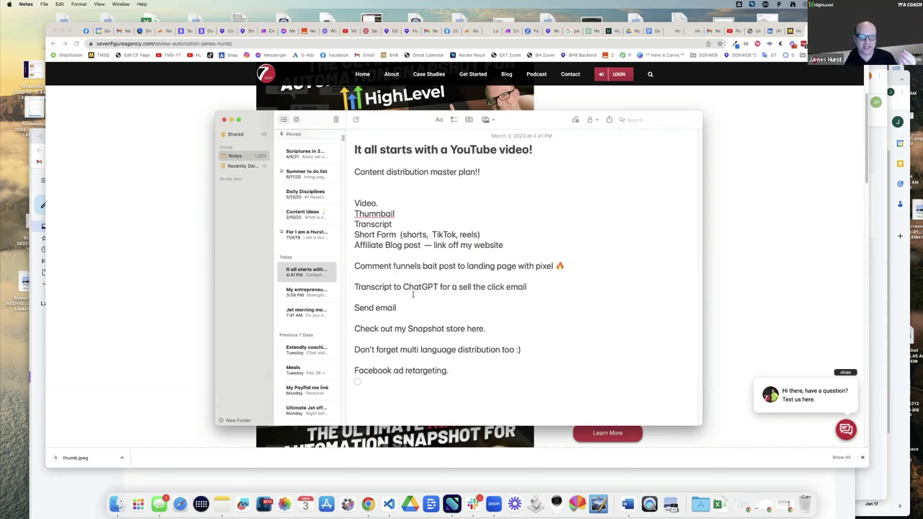
Highlight the plan's ChatGPT transcript line, and examine the session description and embedded video on the Seven Figure Agency page in the browser.
left_click_drag(370, 287, 513, 290)
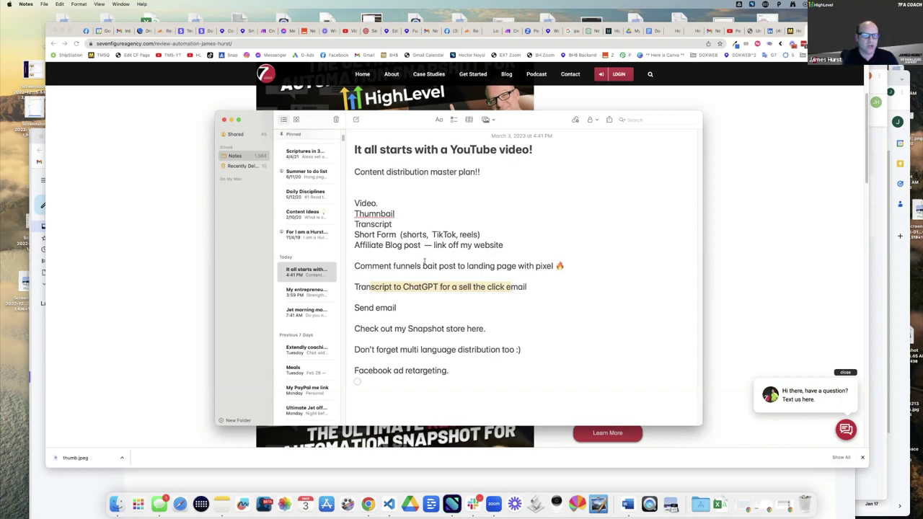
left_click(161, 204)
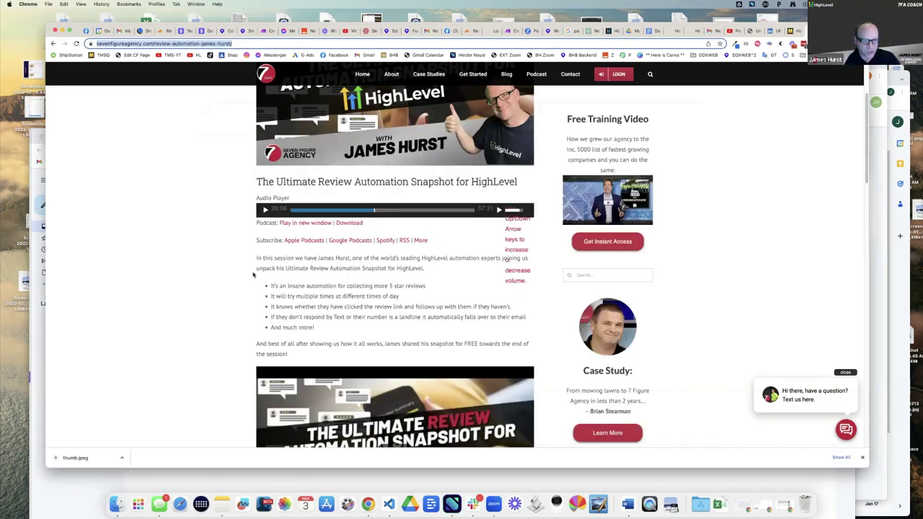
left_click_drag(276, 255, 370, 346)
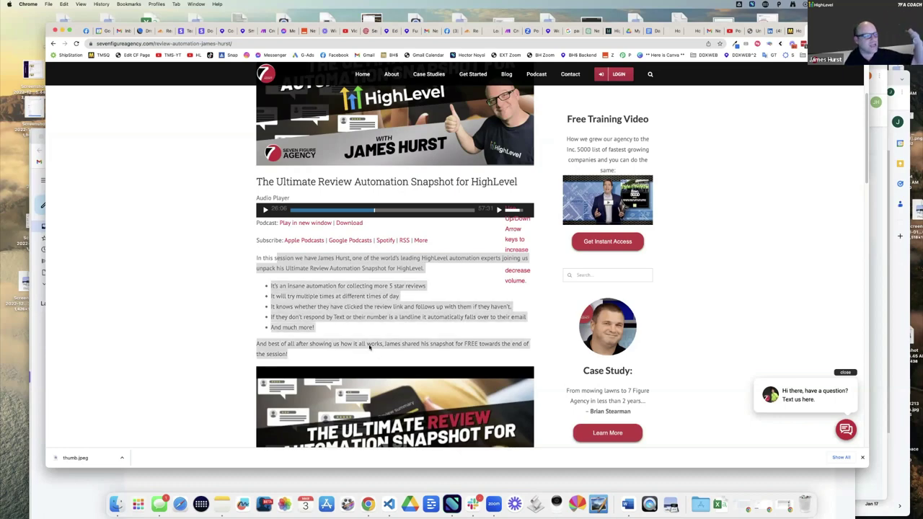
left_click(237, 275)
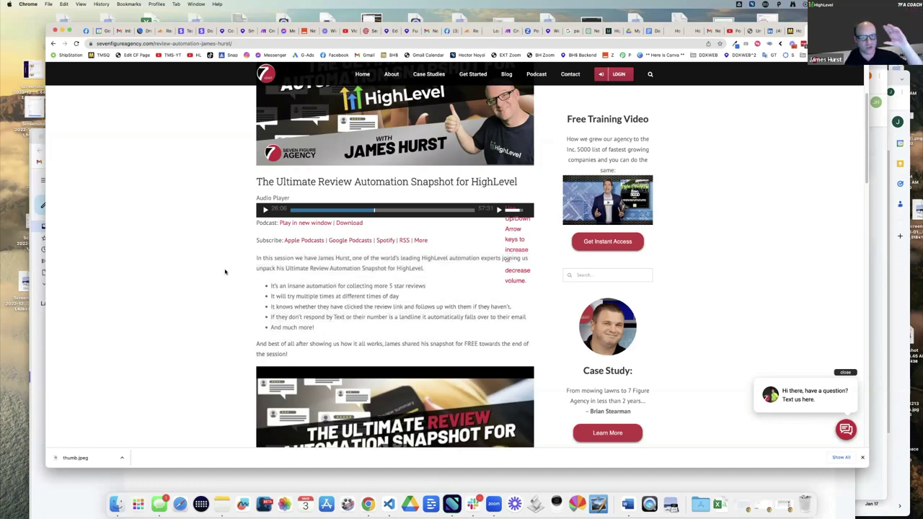
left_click_drag(269, 259, 316, 330)
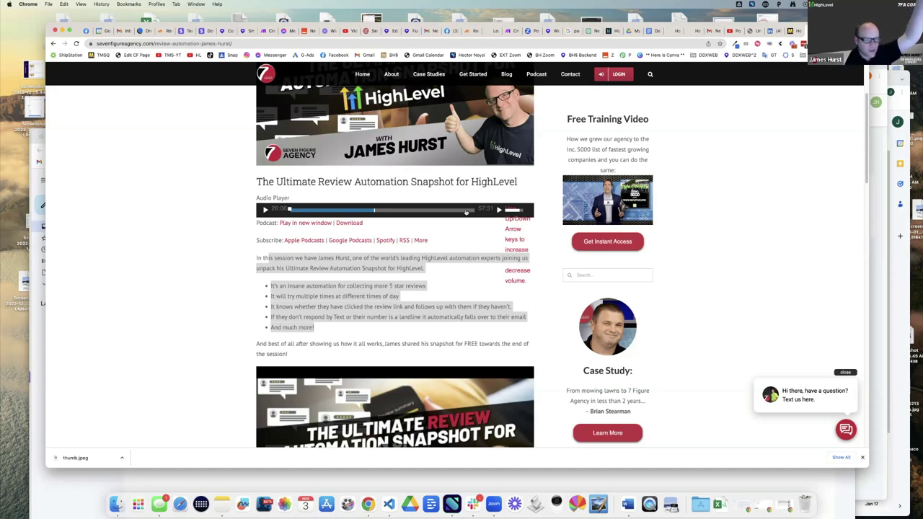
left_click(238, 284)
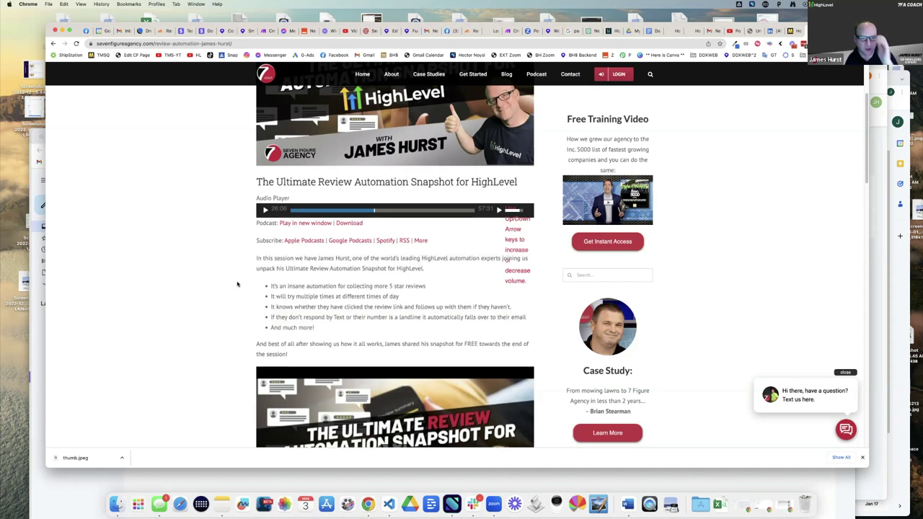
scroll(238, 284, "up", 2)
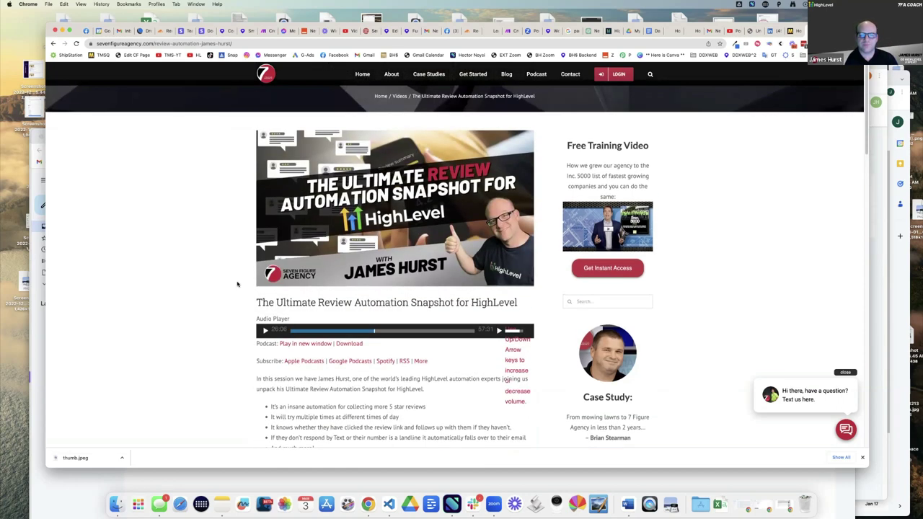
scroll(237, 284, "down", 5)
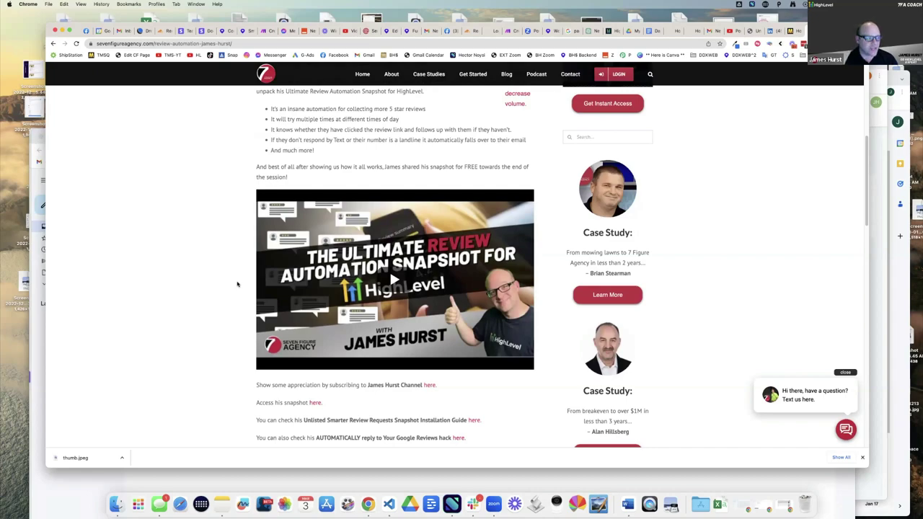
Switch to Notes and extend the Send email line to read "Send email to my list - NO MATTER HOW SMALL THE LIST".
key("ctrl+Up")
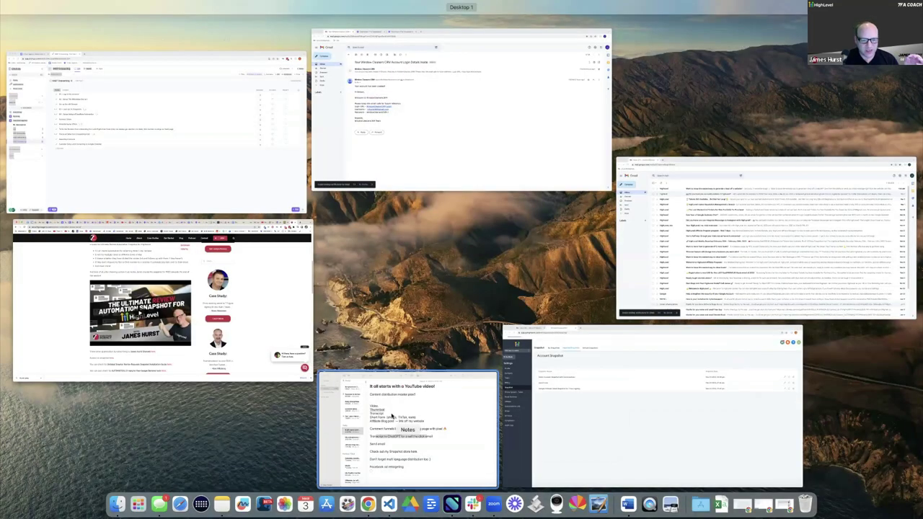
left_click(424, 424)
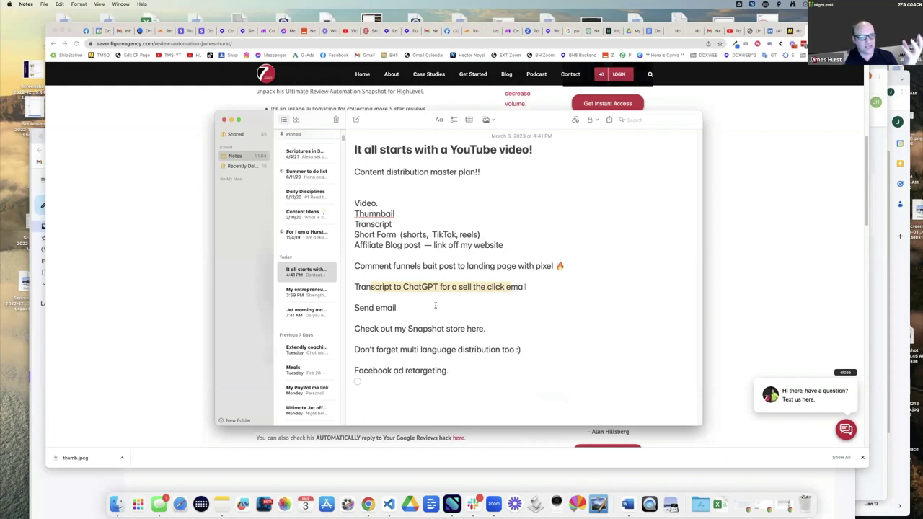
left_click_drag(398, 308, 336, 310)
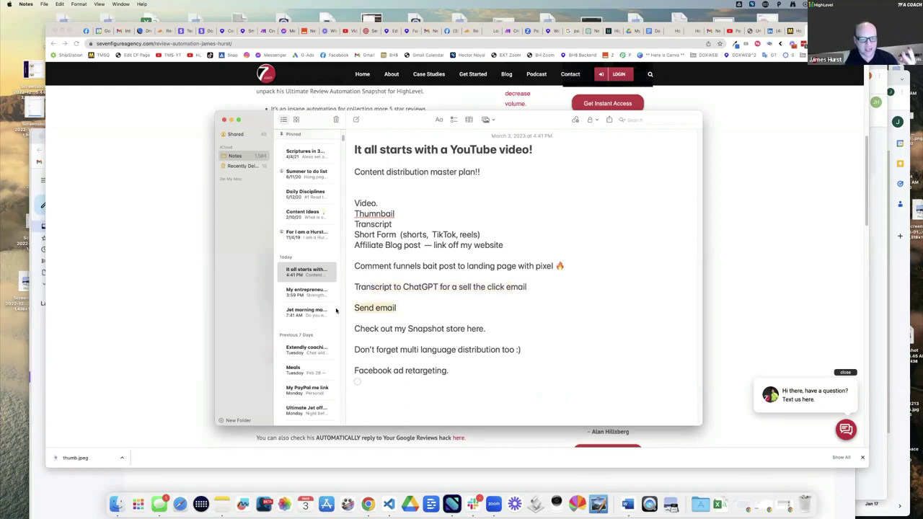
left_click(410, 308)
type("to my lai")
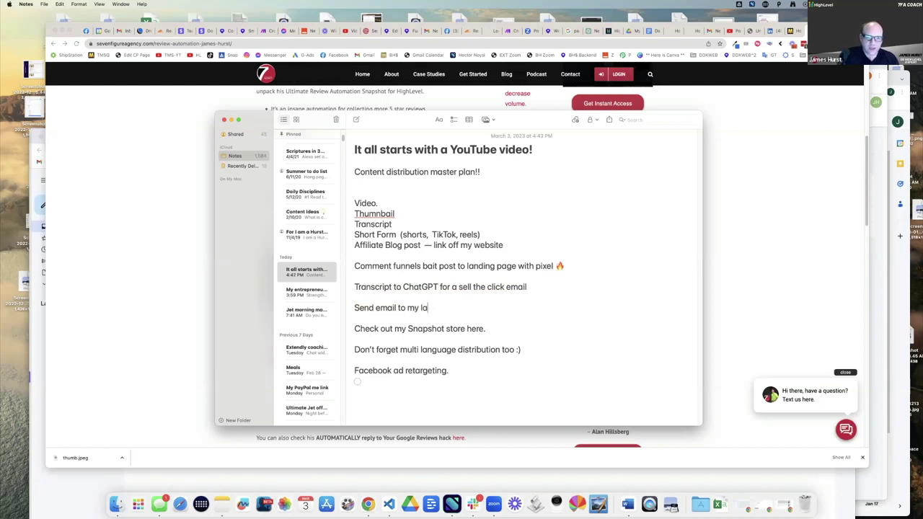
key("BackSpace")
key("BackSpace")
type("ist - NOMATER")
type(" JOW ALSO")
key("BackSpace")
key("BackSpace")
key("BackSpace")
key("BackSpace")
key("BackSpace")
key("BackSpace")
key("BackSpace")
key("BackSpace")
key("BackSpace")
key("BackSpace")
key("BackSpace")
key("BackSpace")
key("BackSpace")
key("BackSpace")
type("A")
key("BackSpace")
type("A")
key("BackSpace")
type("MATTER W")
key("BackSpace")
type("Jow")
key("BackSpace")
key("BackSpace")
key("BackSpace")
type("How")
key("BackSpace")
key("BackSpace")
type("ow")
key("BackSpace")
key("BackSpace")
type("OW SMALL")
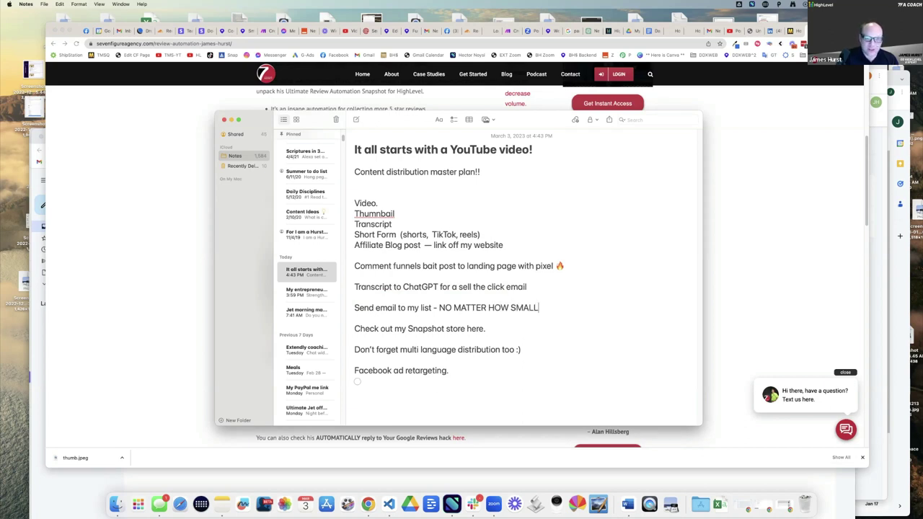
type(" THE LIST")
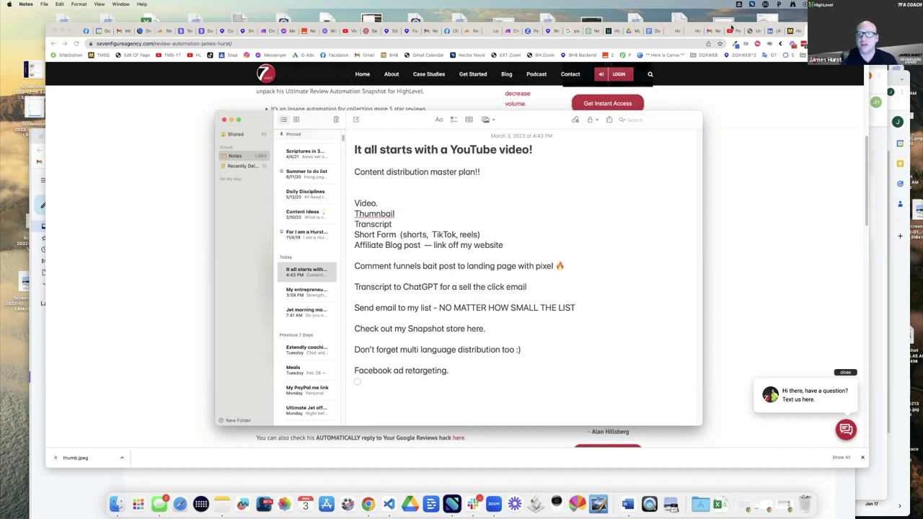
Check The Marketing Show's YouTube videos page in the browser, and return to Notes to highlight the plan's email, master plan and comment funnels lines.
left_click(733, 33)
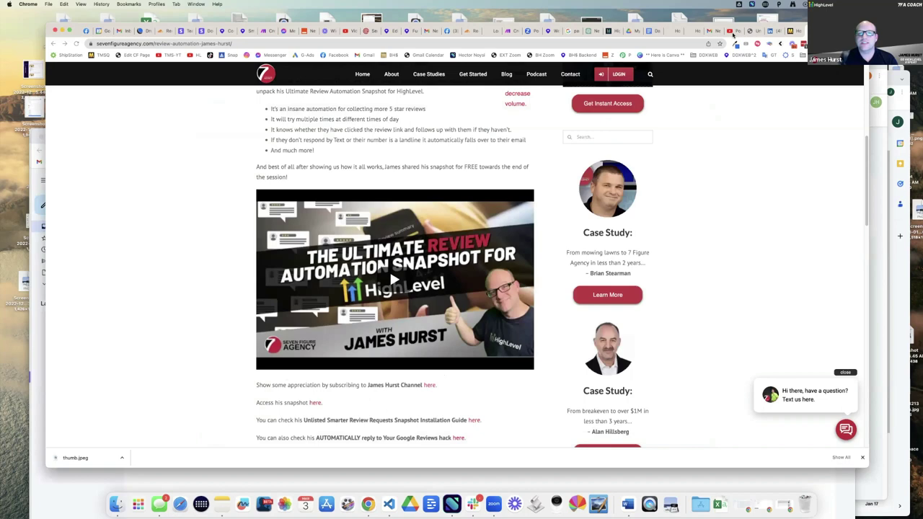
left_click(730, 32)
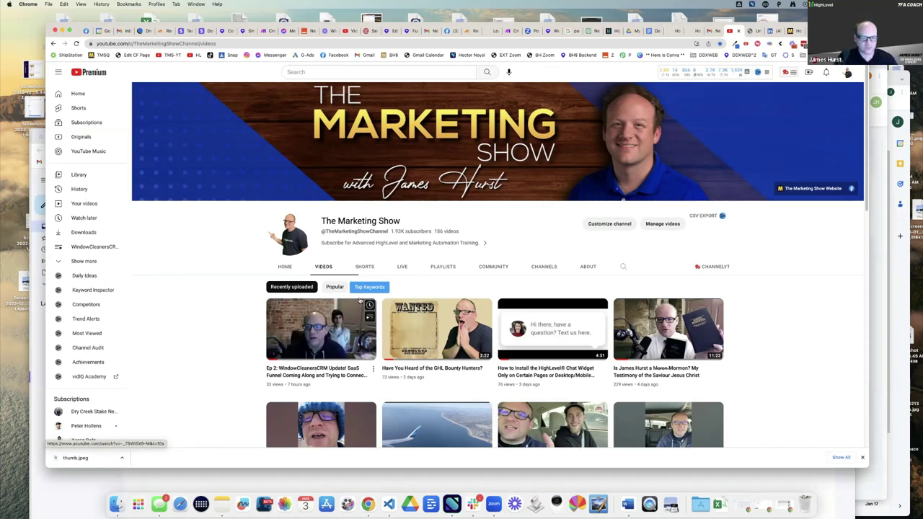
left_click(218, 509)
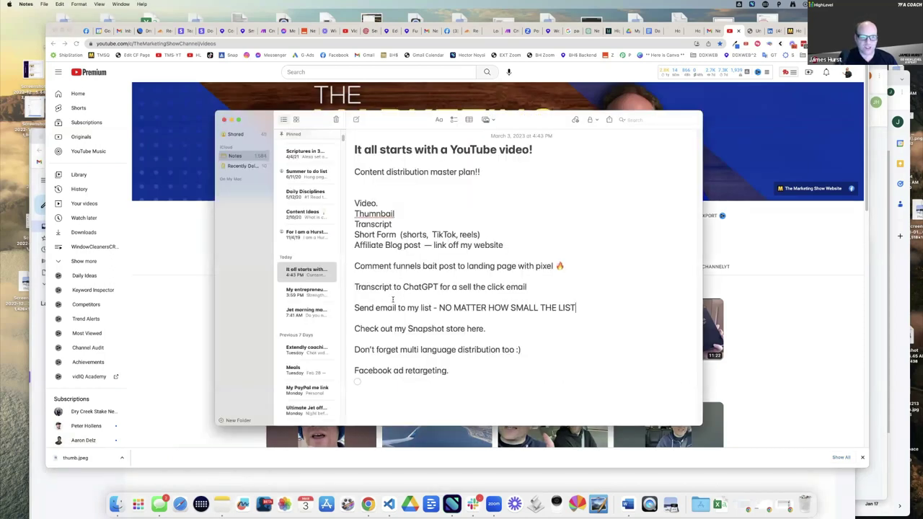
left_click_drag(376, 308, 539, 308)
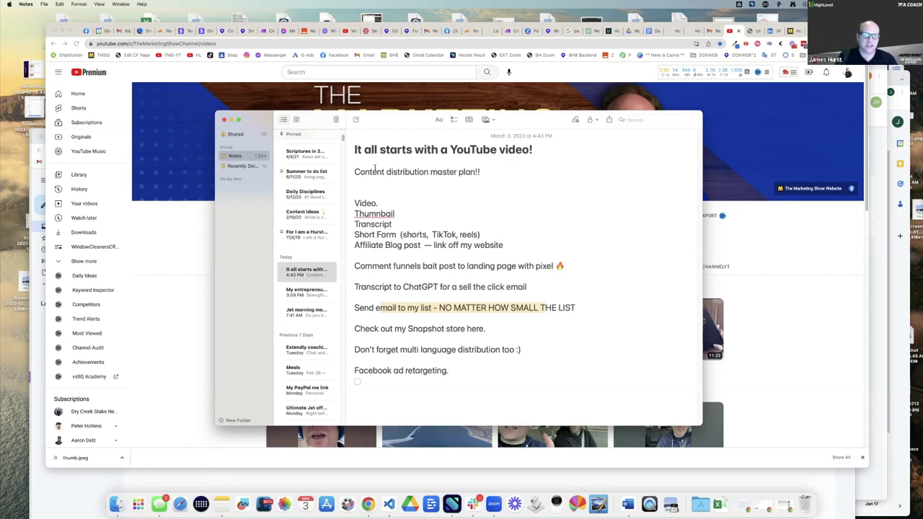
left_click_drag(374, 168, 474, 172)
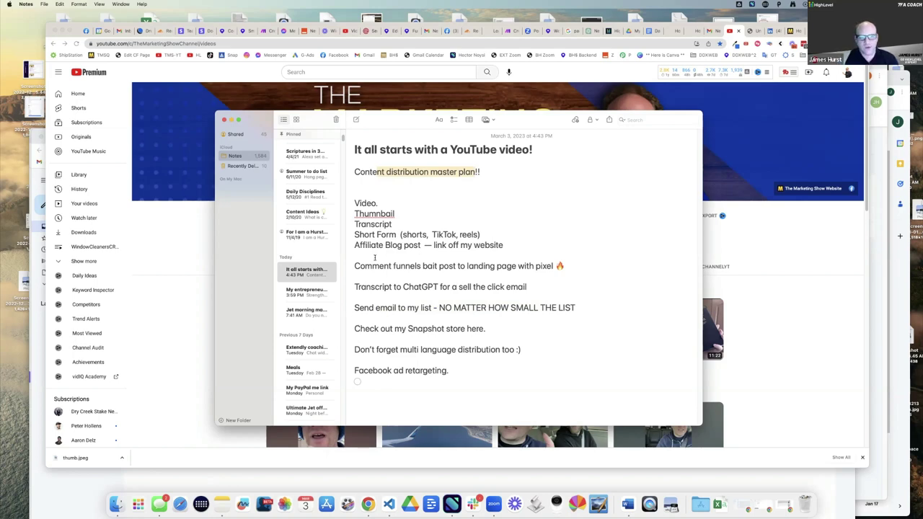
left_click_drag(371, 266, 494, 266)
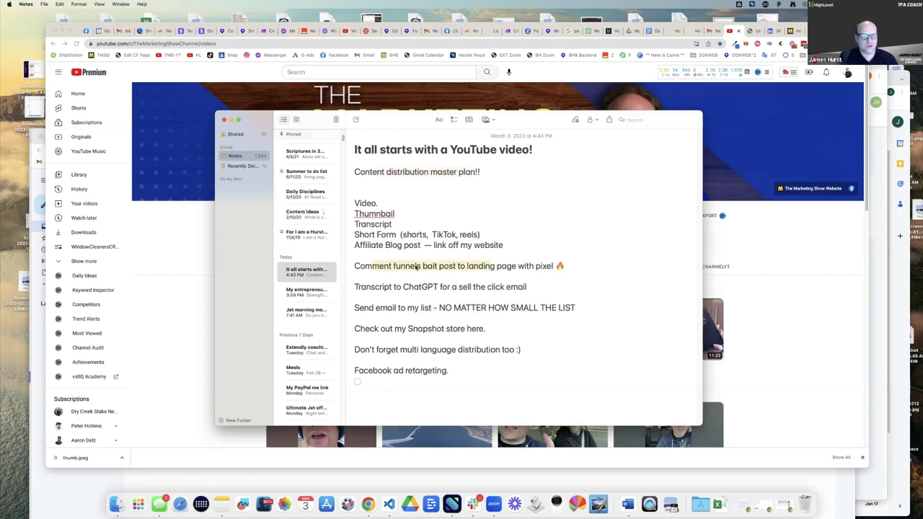
Switch to the browser and load the Facebook home page in the current tab.
left_click(209, 245)
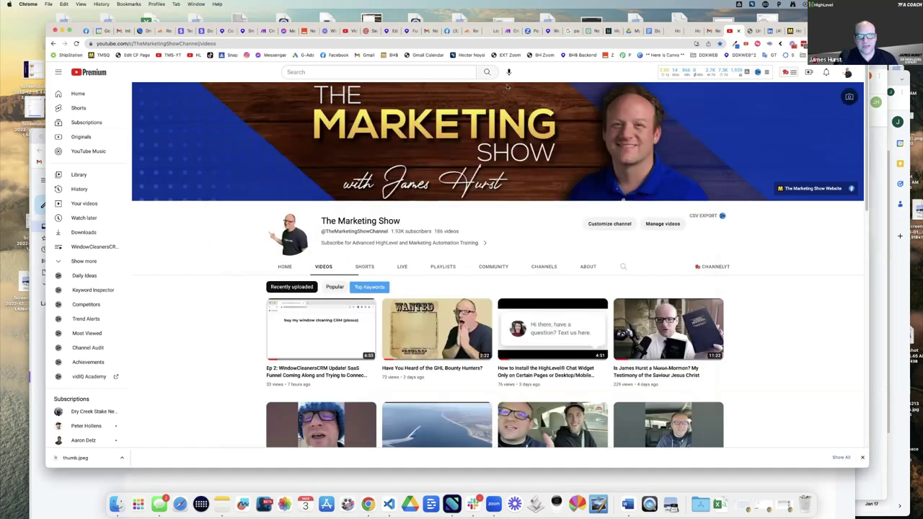
left_click(528, 44)
type("FA")
key("Return")
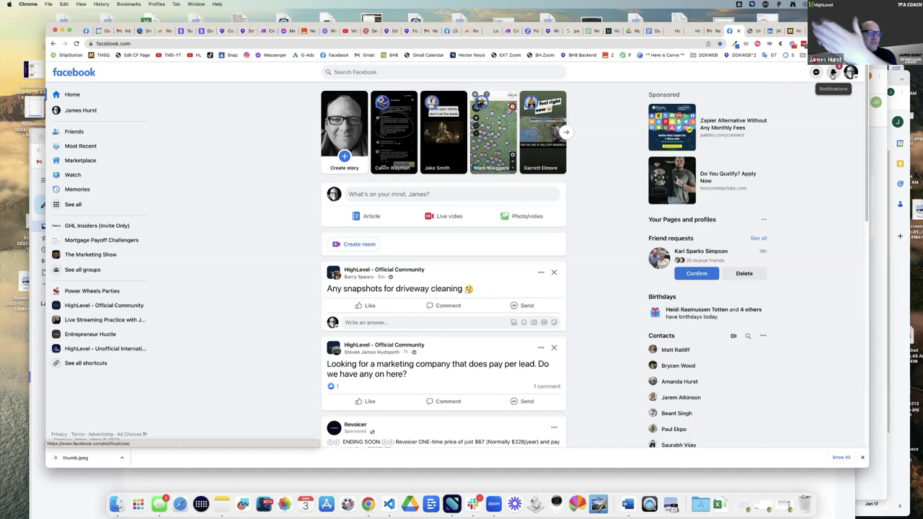
left_click(851, 72)
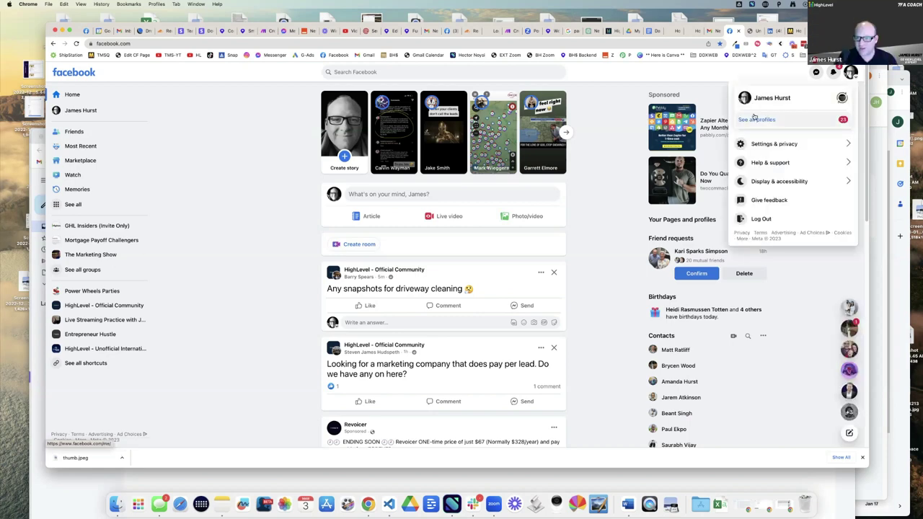
left_click(759, 117)
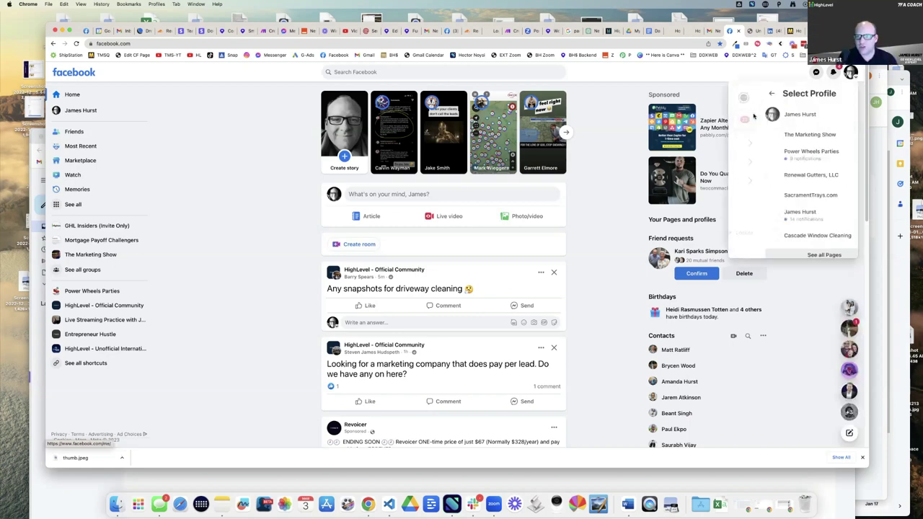
left_click(617, 104)
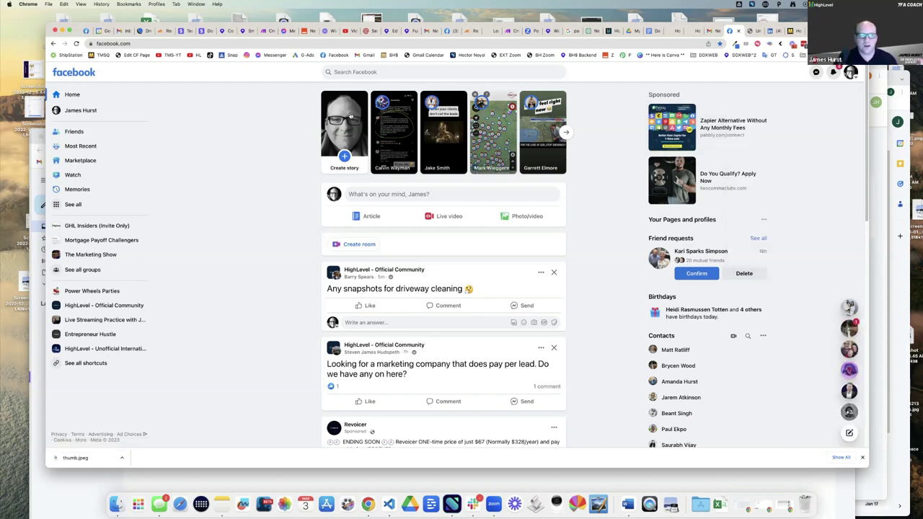
Open the personal Facebook profile and look through its posts for the one about the Omni channel SMS chatbot.
left_click(85, 114)
scroll(548, 291, "down", 15)
scroll(567, 293, "down", 10)
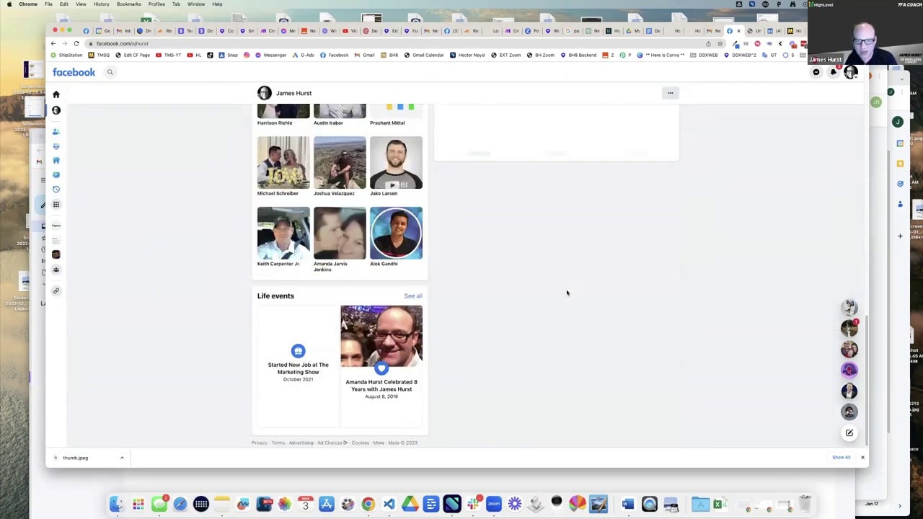
scroll(566, 293, "down", 8)
scroll(567, 293, "down", 15)
scroll(566, 292, "down", 10)
scroll(566, 293, "down", 8)
scroll(567, 293, "down", 10)
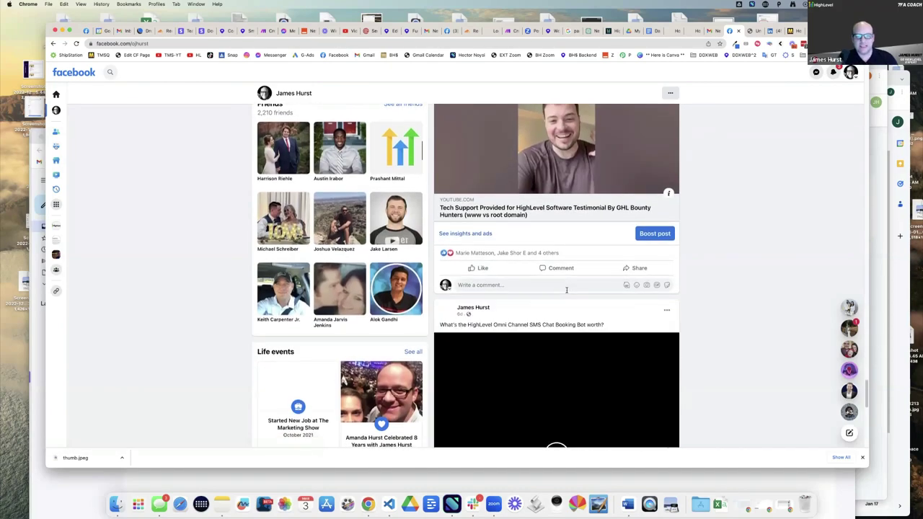
scroll(566, 290, "down", 2)
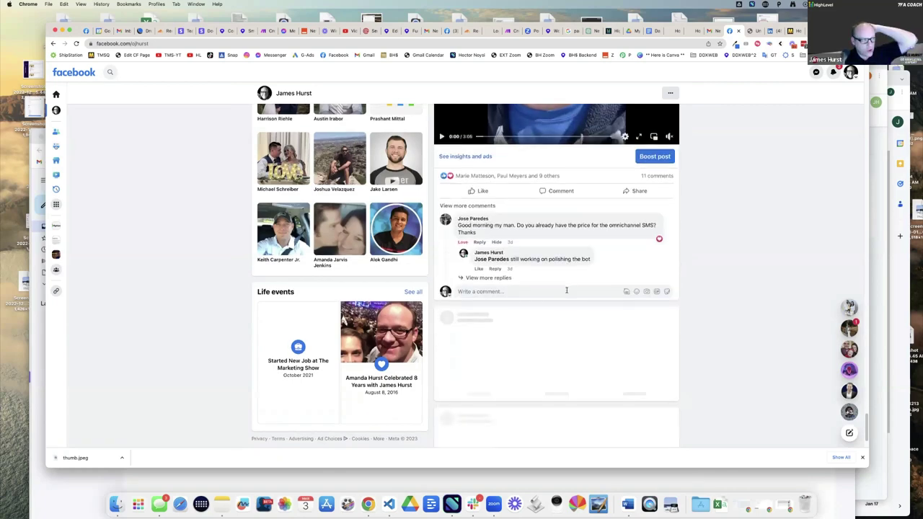
scroll(567, 292, "down", 8)
scroll(567, 293, "down", 10)
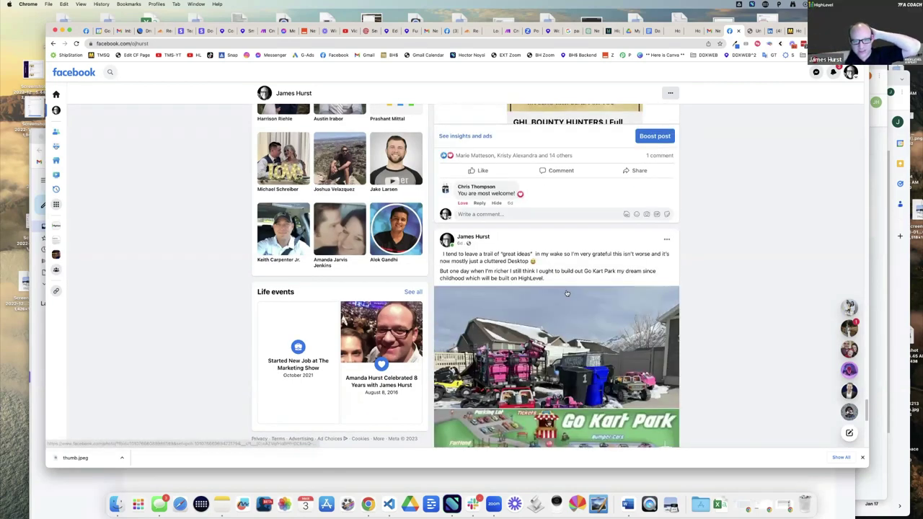
scroll(567, 292, "down", 5)
scroll(566, 292, "down", 4)
Examine the comments on the Omni channel SMS chatbot post, and close the post view.
left_click(484, 290)
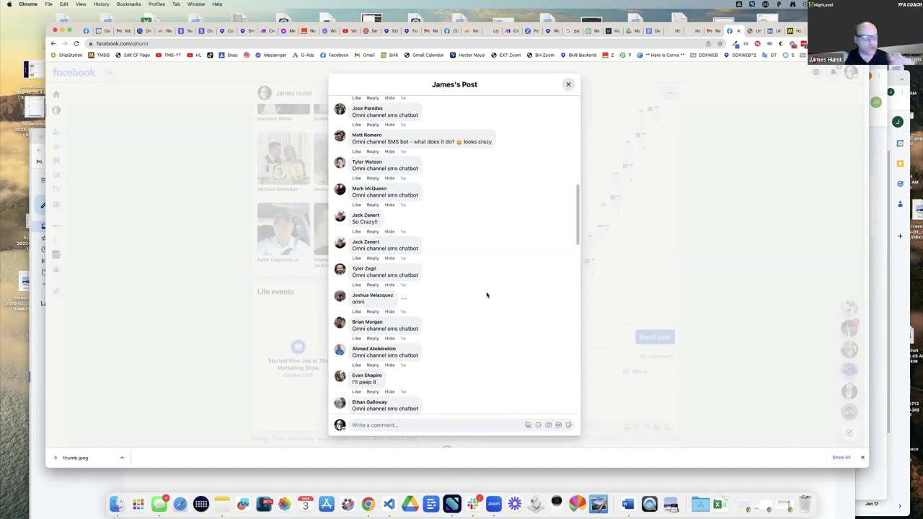
scroll(487, 294, "up", 1)
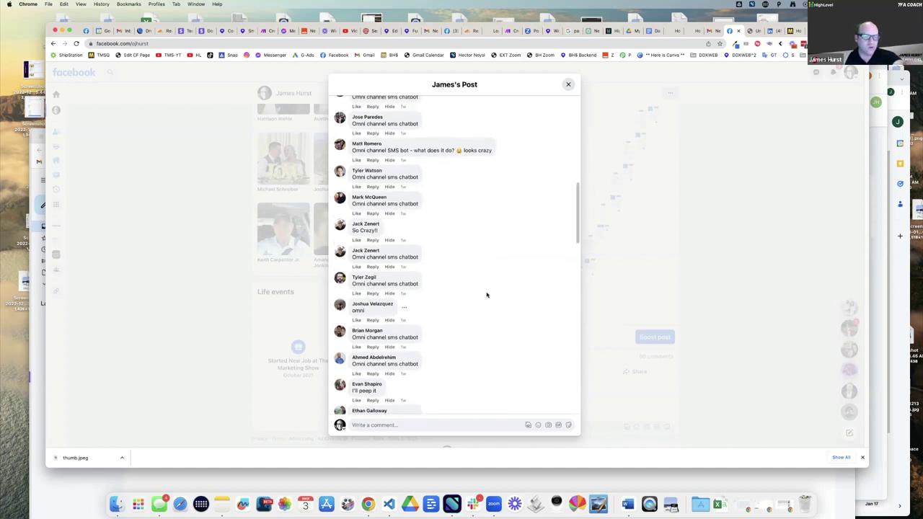
scroll(487, 294, "down", 4)
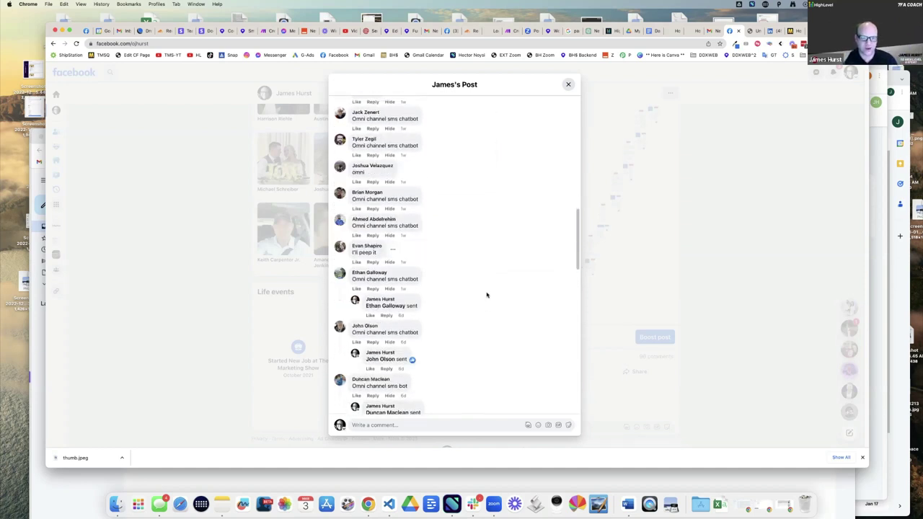
scroll(487, 294, "down", 3)
scroll(487, 294, "up", 3)
left_click(735, 273)
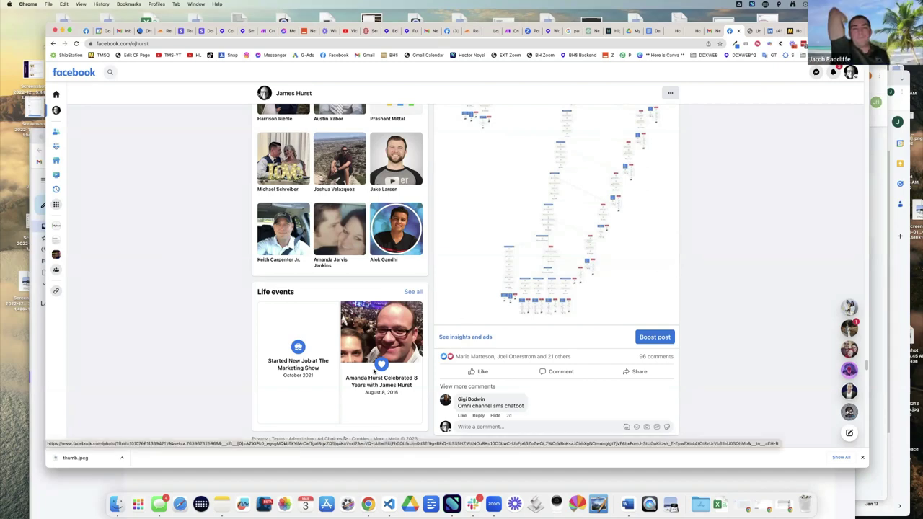
Switch to Notes and highlight the plan's email line and the lines from Video through the Snapshot store.
key("ctrl+Up")
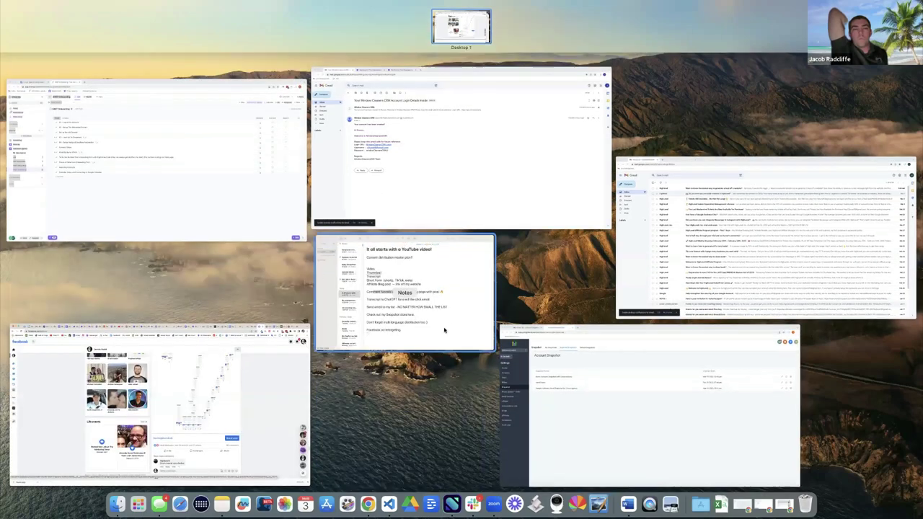
left_click(444, 330)
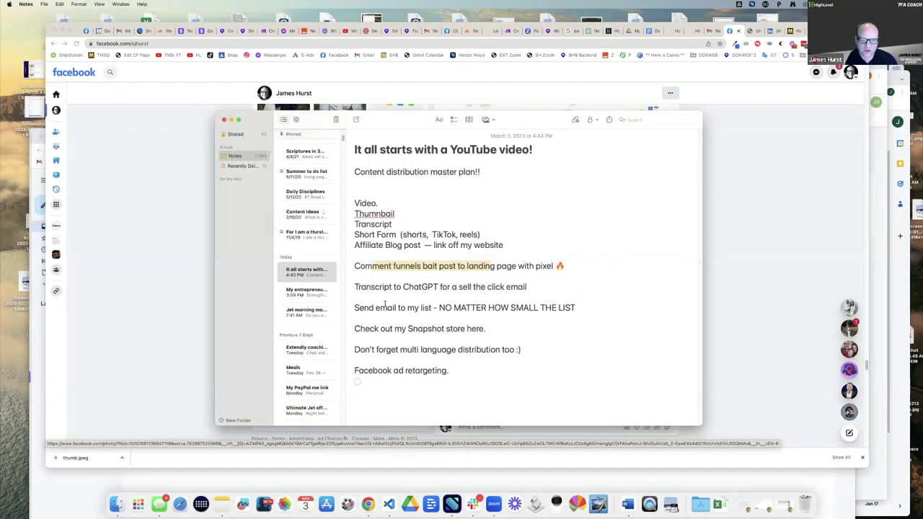
left_click_drag(387, 307, 503, 307)
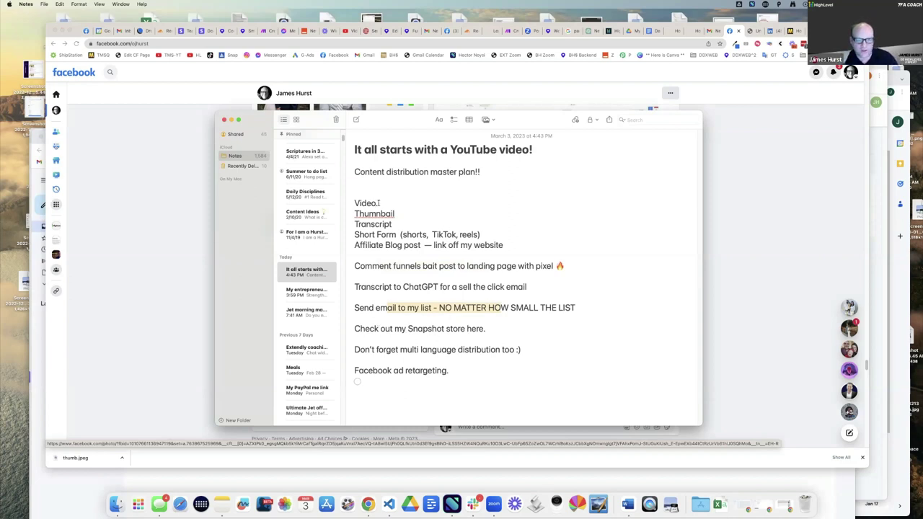
left_click_drag(378, 203, 497, 331)
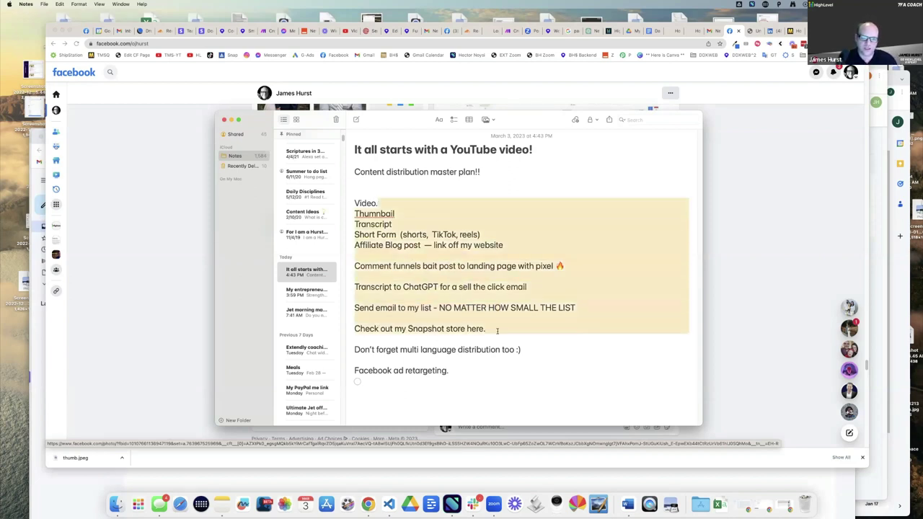
left_click(508, 338)
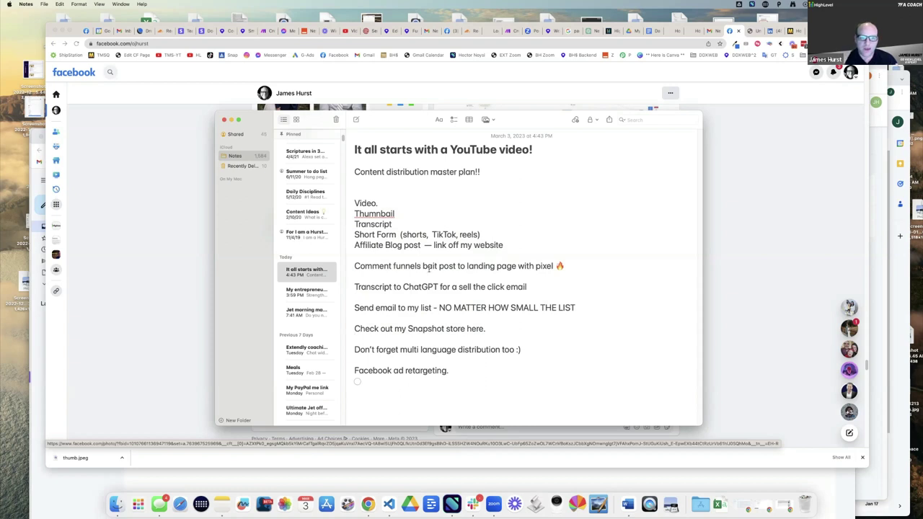
Highlight the bait post part of the plan's comment funnels line and the whole multi language distribution line.
left_click_drag(424, 267, 502, 276)
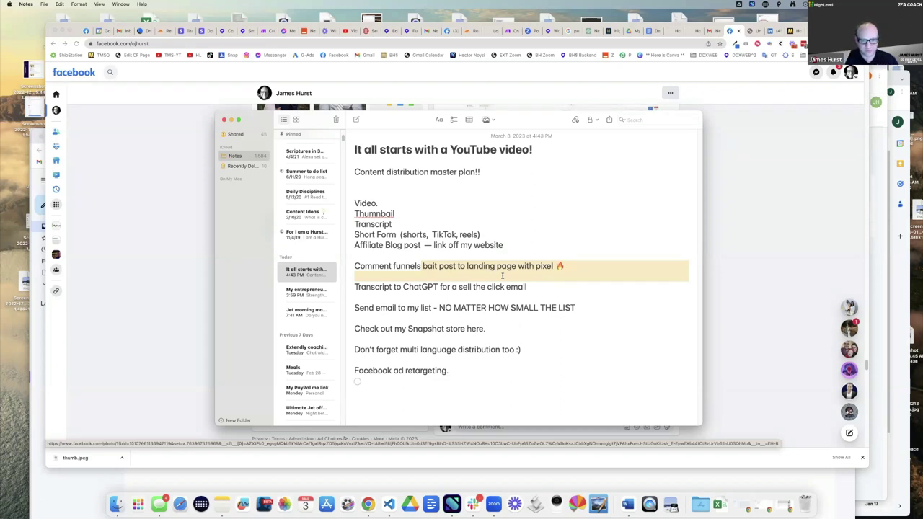
double_click(492, 331)
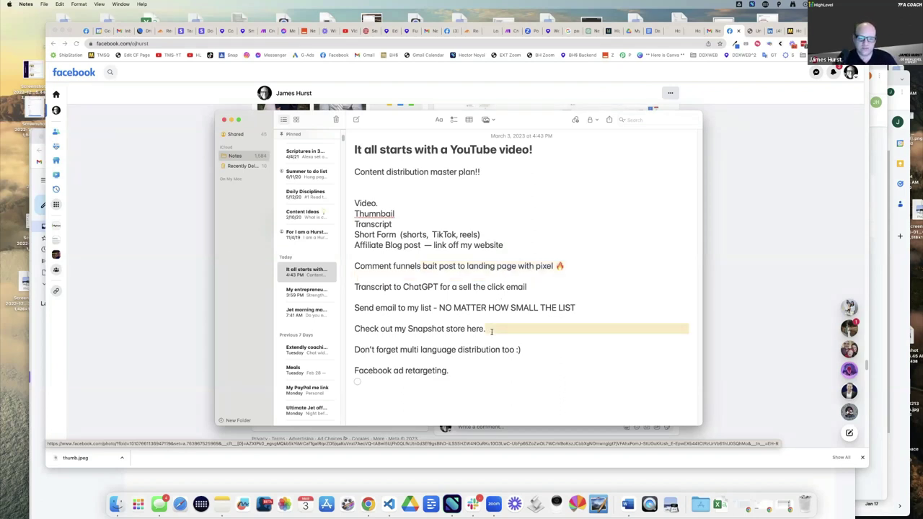
left_click(492, 359)
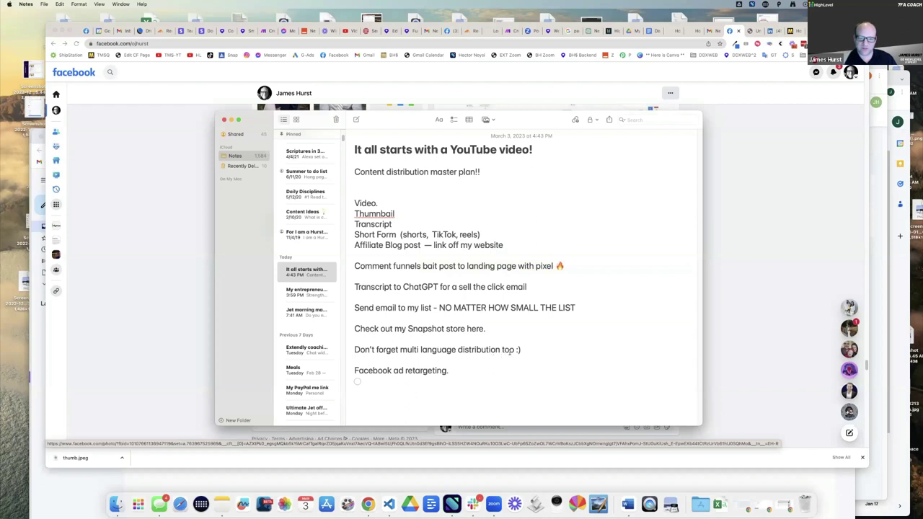
left_click(514, 350)
key("BackSpace")
type("o")
left_click_drag(520, 349, 355, 349)
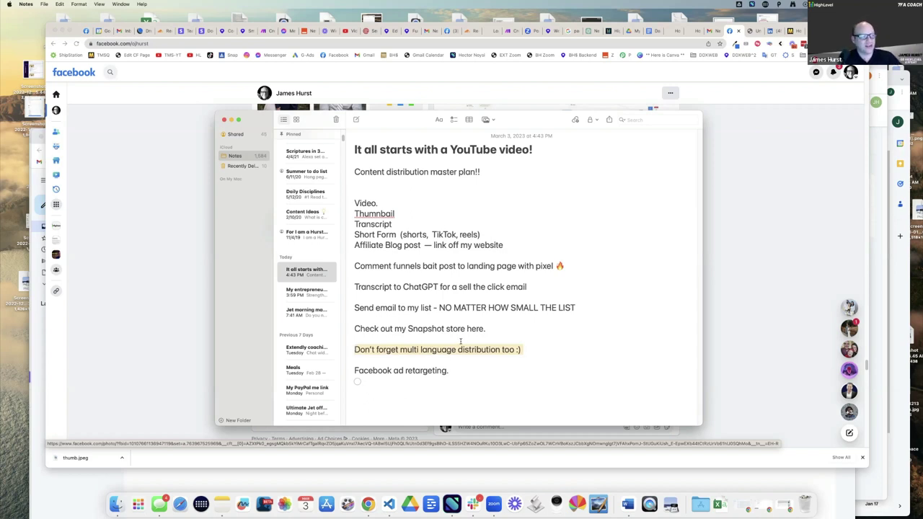
Switch to the browser and open The Marketing Show channel's YouTube videos page in a new tab.
key("super+Tab")
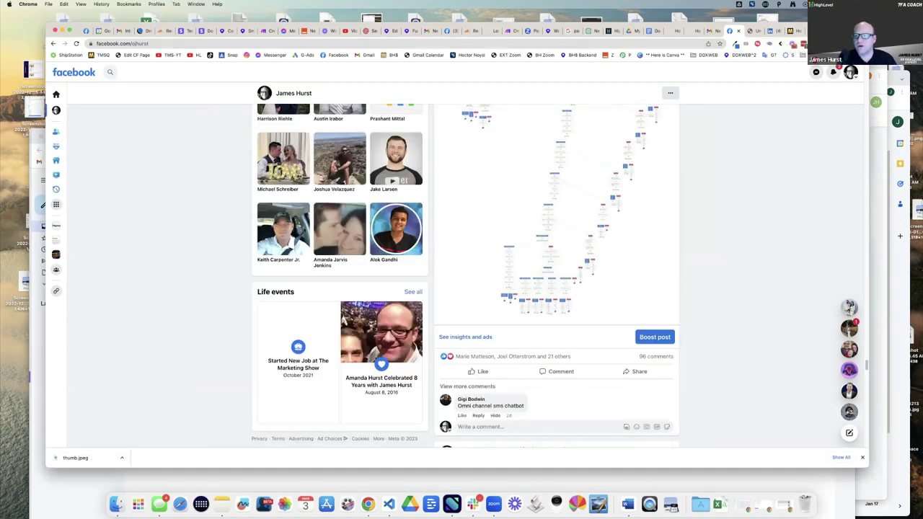
key("super+t")
type("Y")
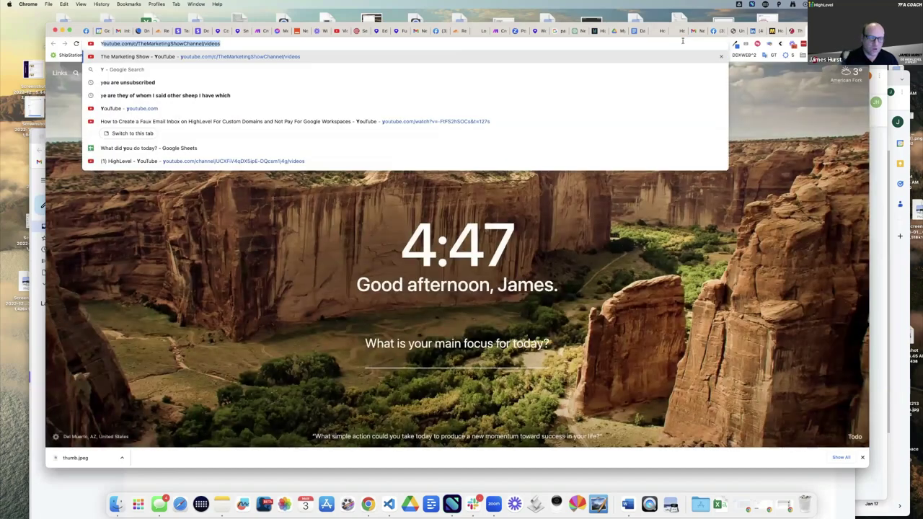
type("OU")
key("Return")
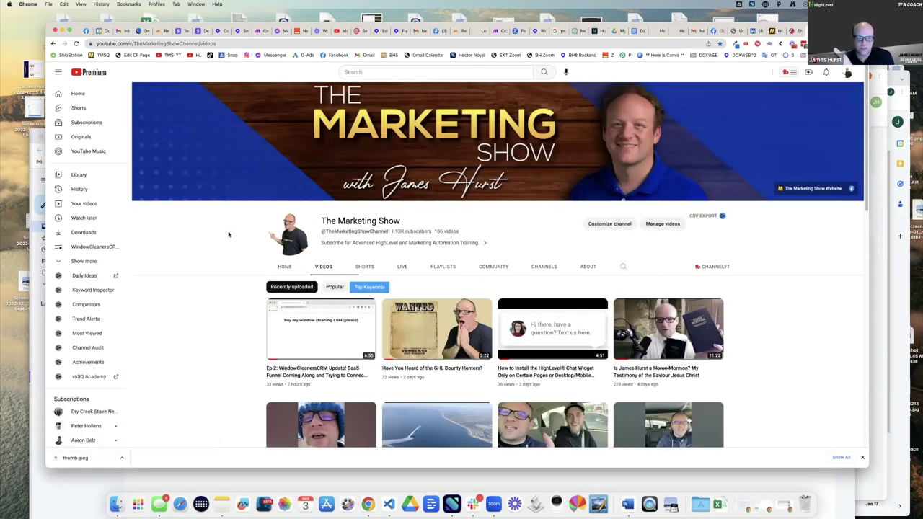
Open and pause the Ep 2 WindowCleanersCRM Update video, and display its transcript without timestamps.
left_click(331, 321)
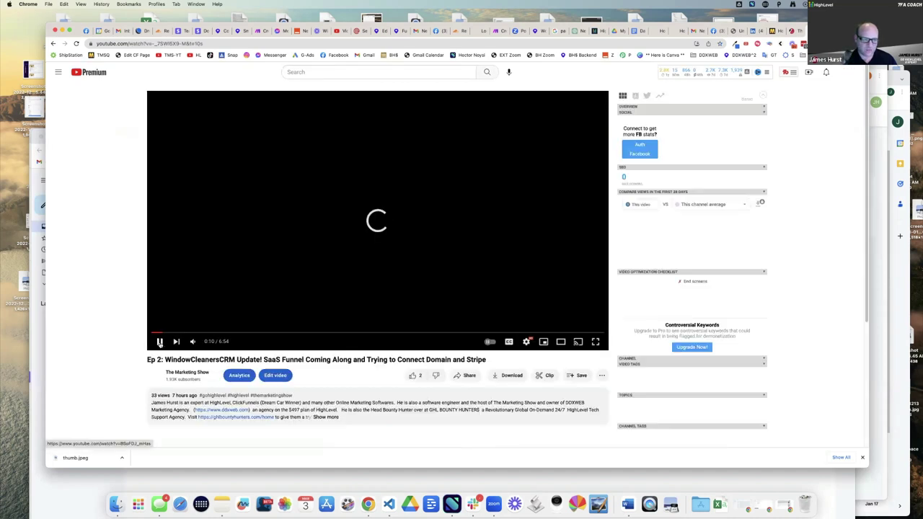
left_click(160, 341)
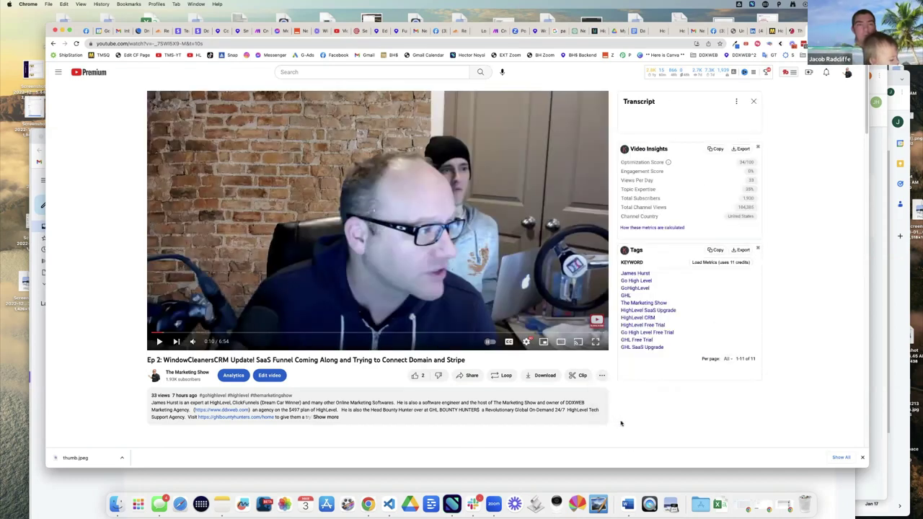
left_click(736, 101)
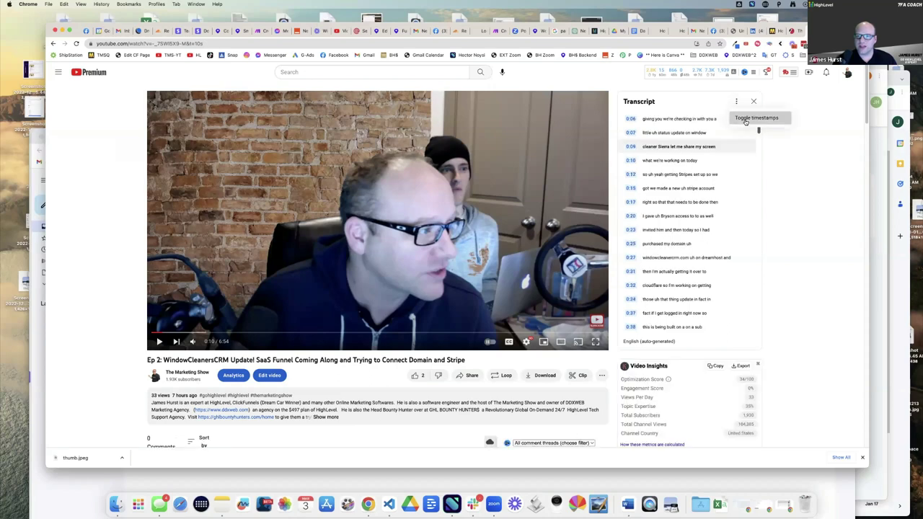
left_click(746, 119)
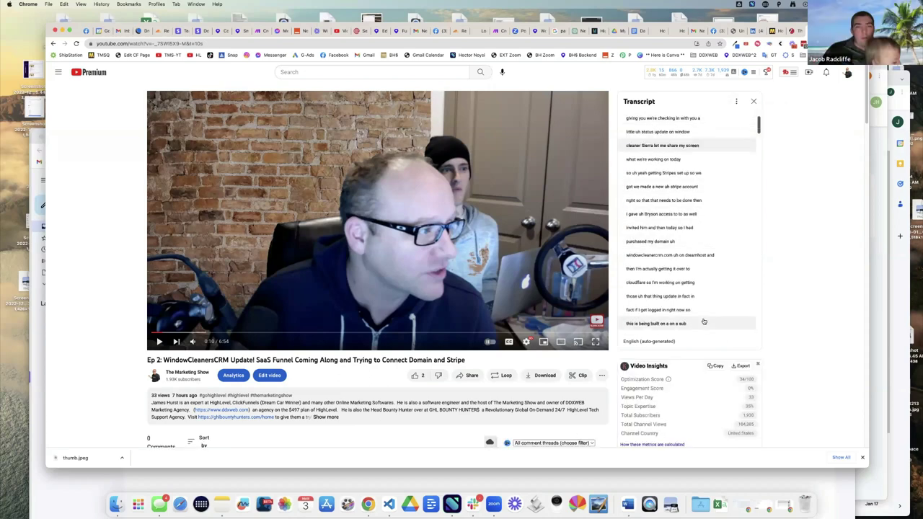
Select the video's whole transcript text from its opening line to the end and copy it.
scroll(703, 317, "up", 2)
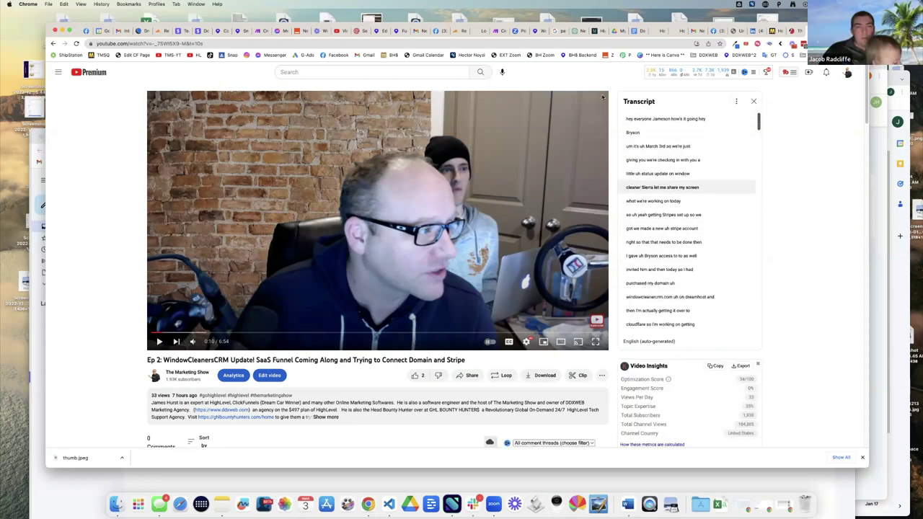
left_click_drag(633, 116, 769, 115)
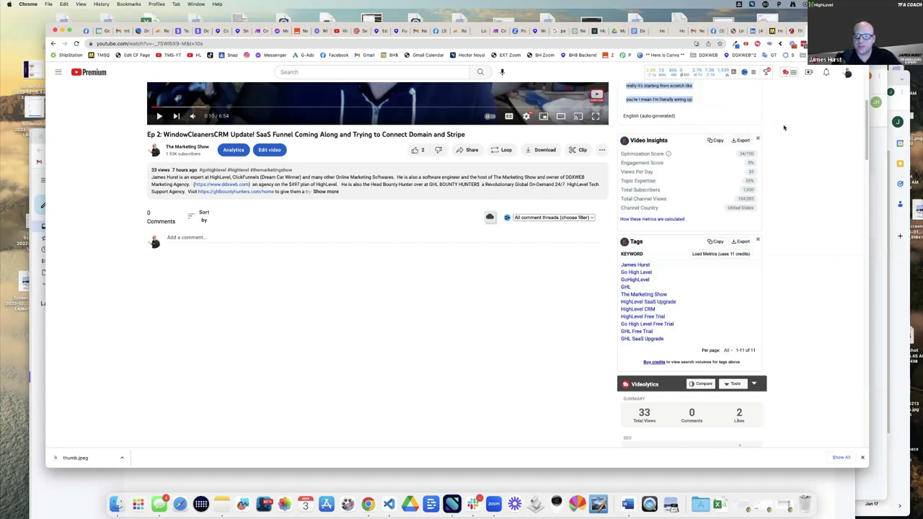
scroll(785, 128, "up", 5)
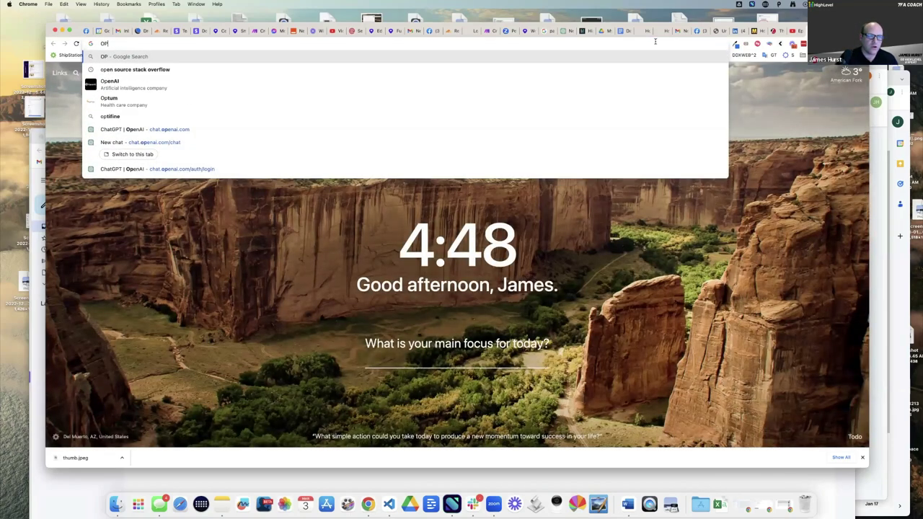
Open ChatGPT at chat.openai.com in a new browser tab.
key("BackSpace")
key("BackSpace")
type("OPN")
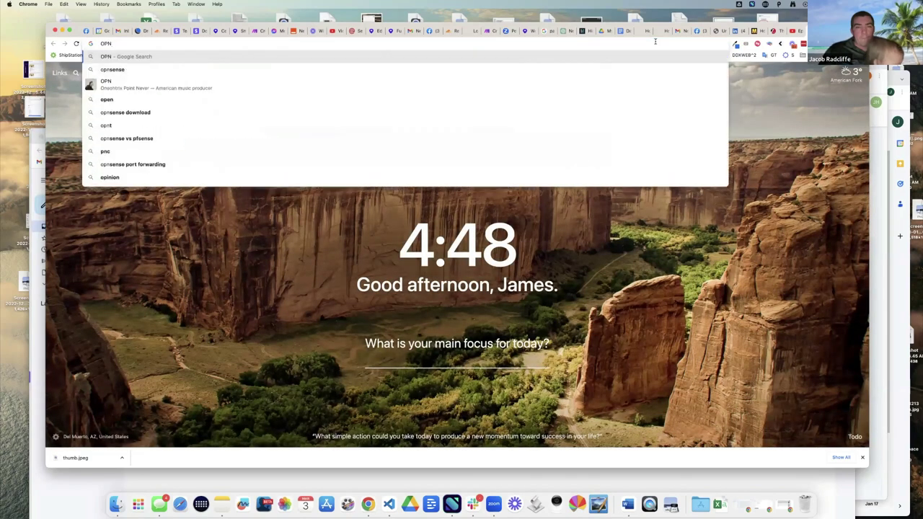
key("BackSpace")
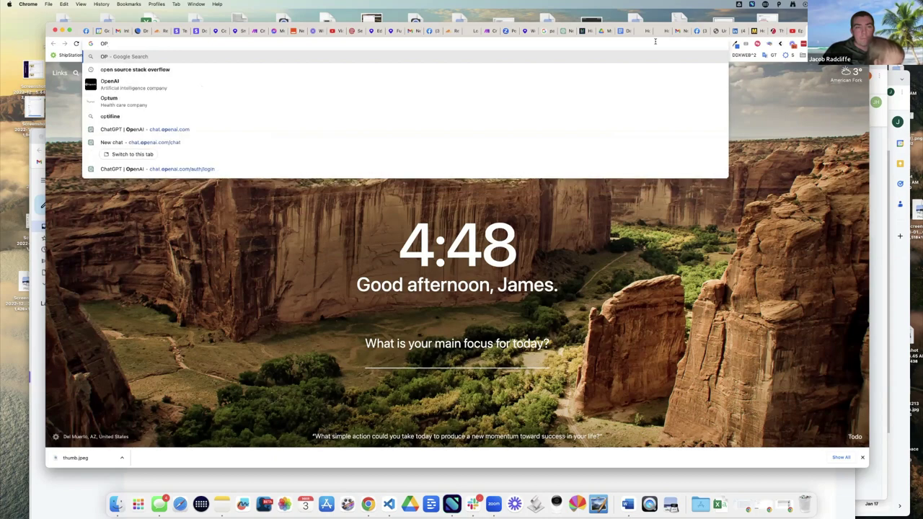
left_click(260, 132)
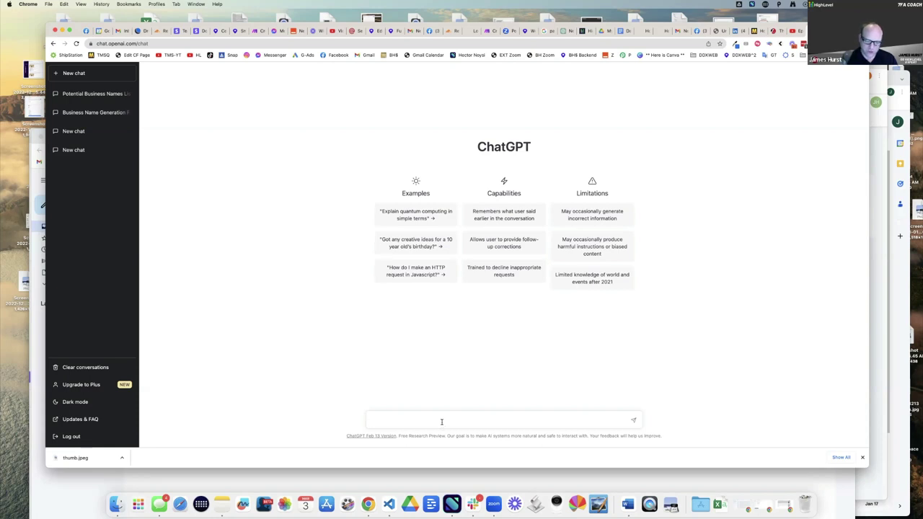
type("What")
key("BackSpace")
key("BackSpace")
key("BackSpace")
key("BackSpace")
type("write me an email that will")
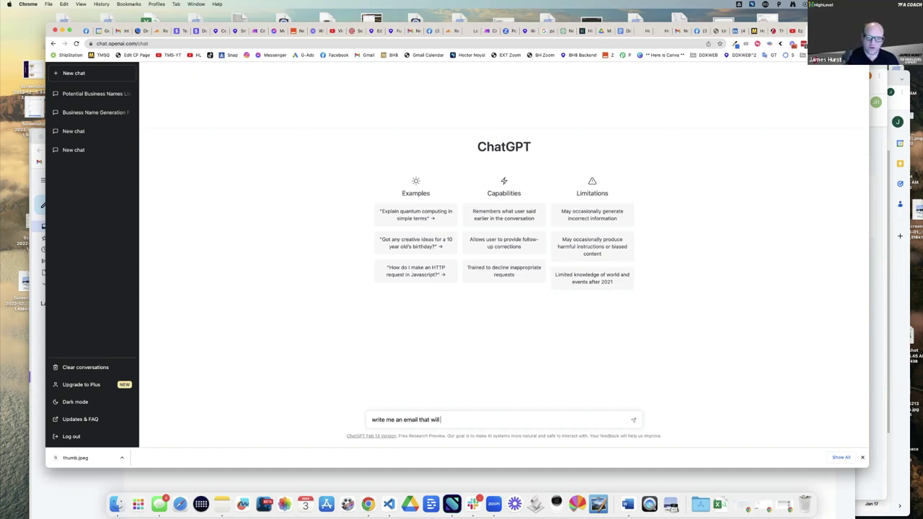
type(" comp")
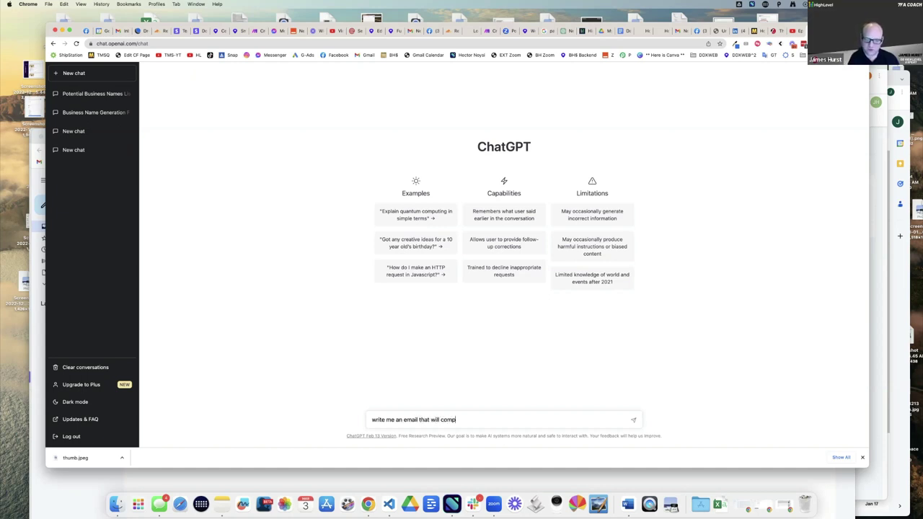
Ask ChatGPT to summarize the following video transcript, with the copied transcript pasted after the request.
key("super+a")
type("summarieze thi")
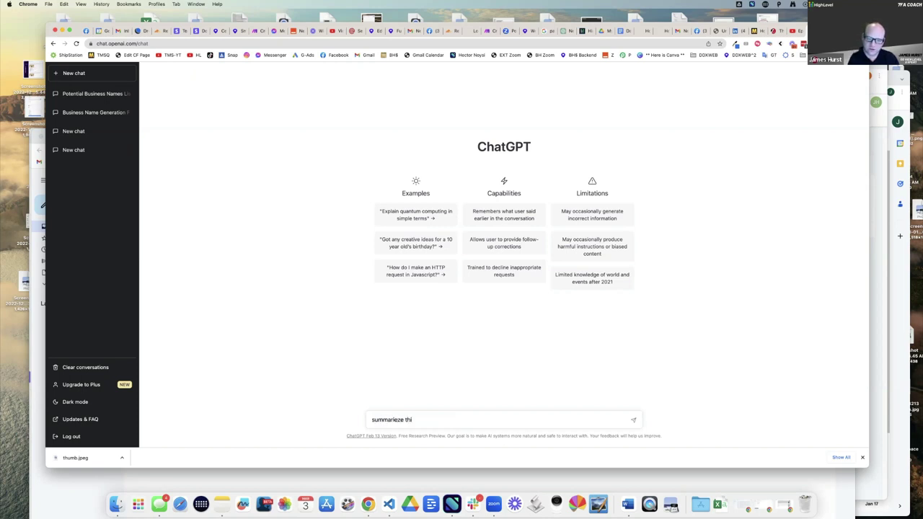
key("BackSpace")
key("BackSpace")
key("BackSpace")
key("BackSpace")
key("BackSpace")
key("BackSpace")
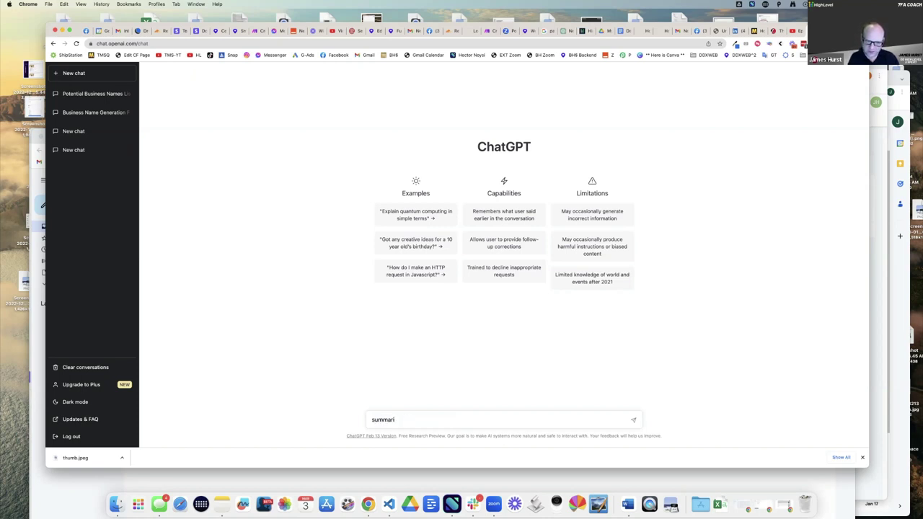
type("ze the following video transcript")
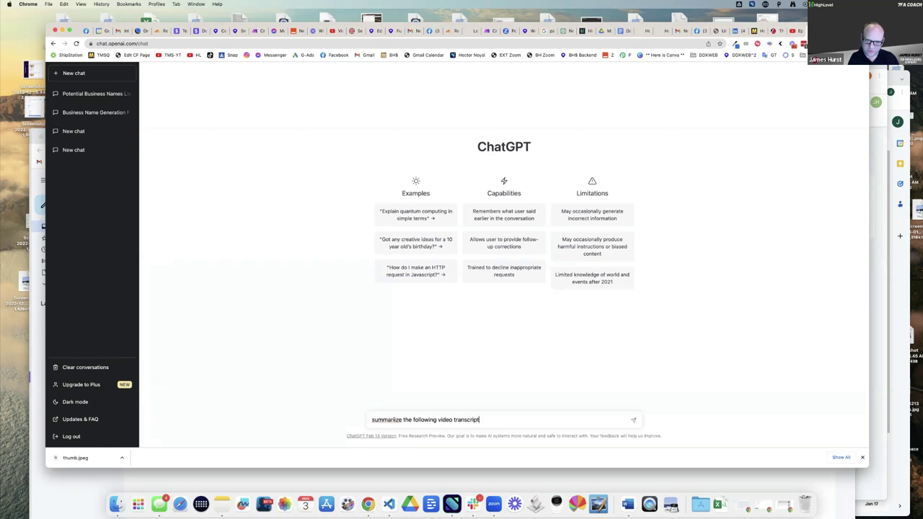
key("ctrl+v")
key("Return")
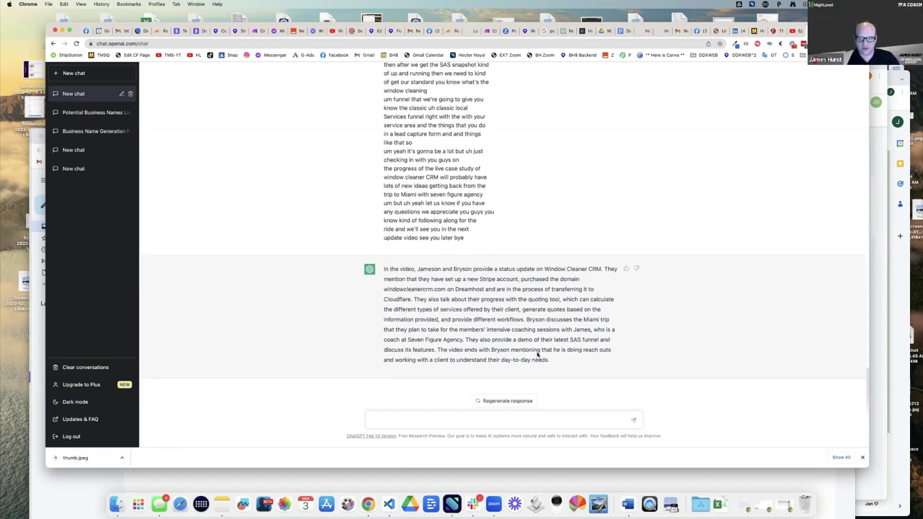
Prompt ChatGPT to "write a compelling email to make people want to watch the video about the text above" and highlight its reply.
left_click(485, 418)
type("write a compelling emila")
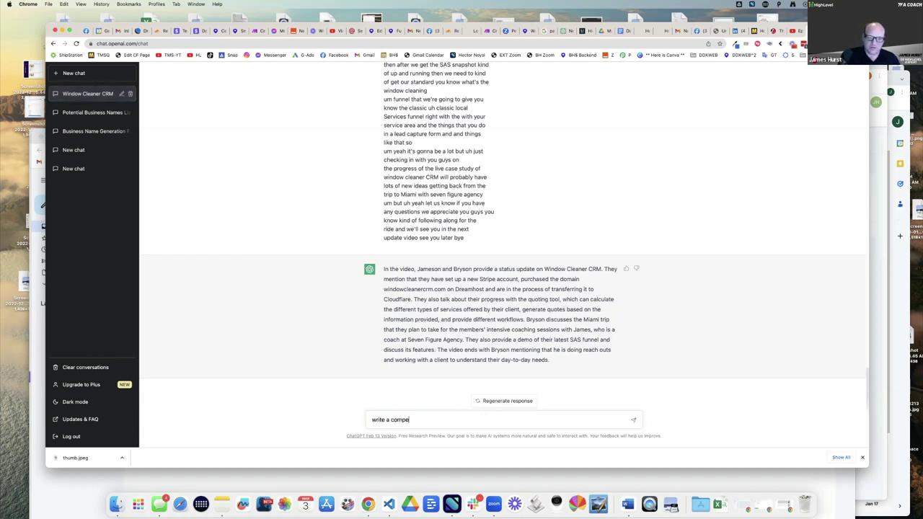
key("BackSpace")
key("BackSpace")
key("BackSpace")
type("ail")
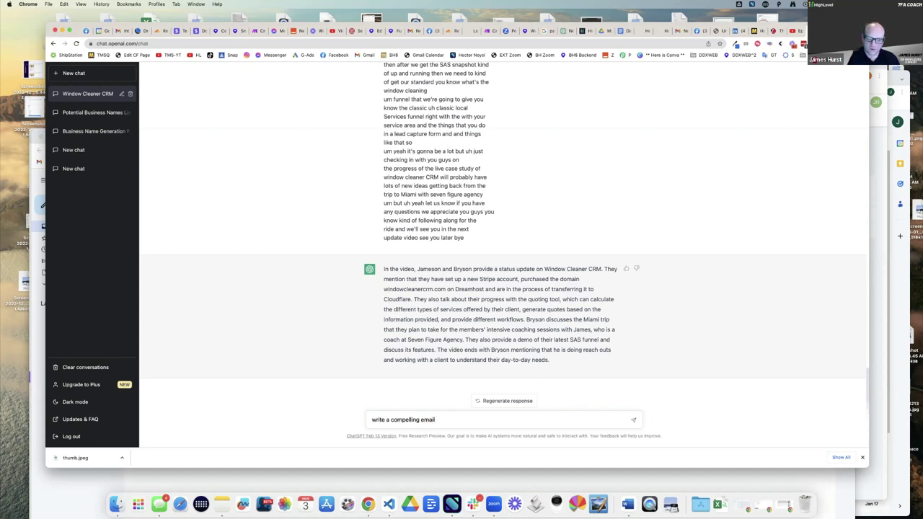
type(" to make people want to watch t")
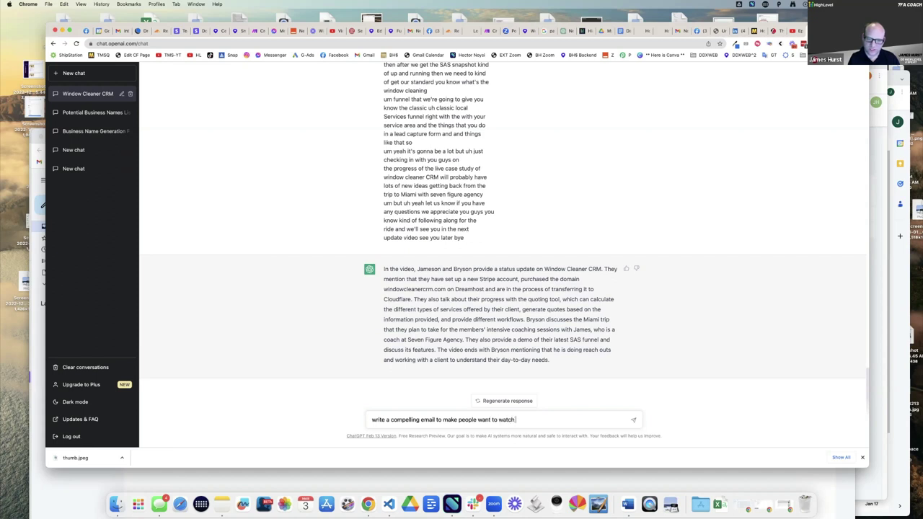
type("he vi")
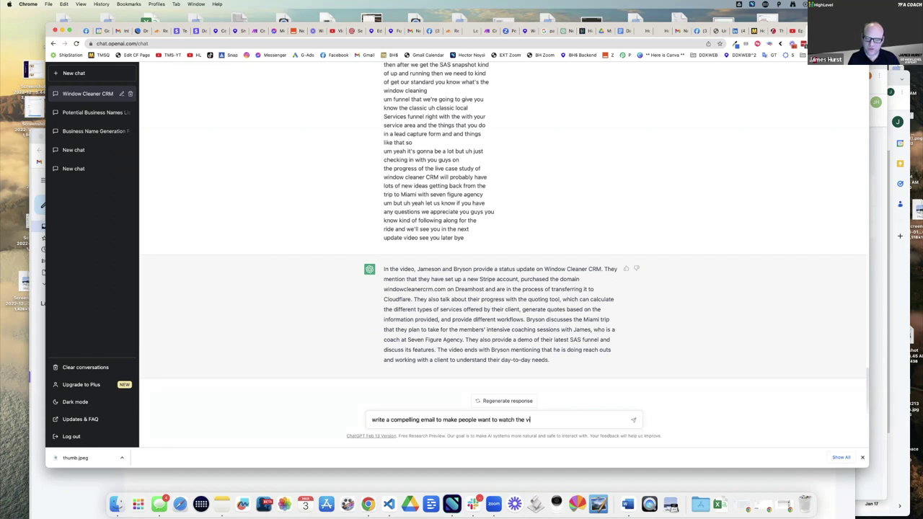
type("deo about the text above")
key("Return")
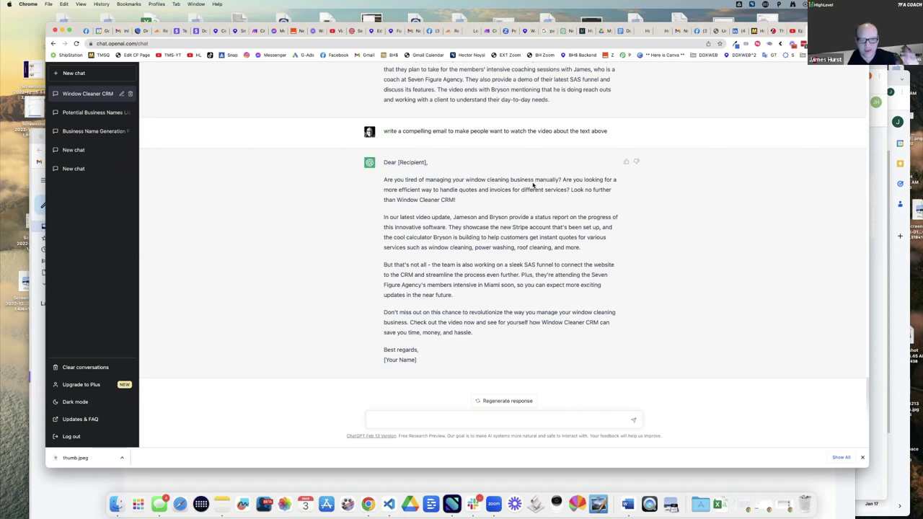
left_click_drag(455, 352, 383, 163)
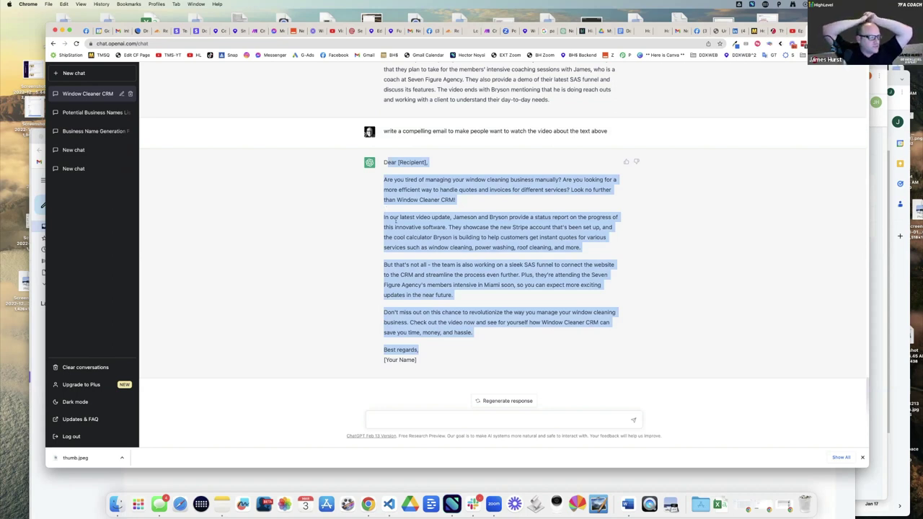
left_click(364, 258)
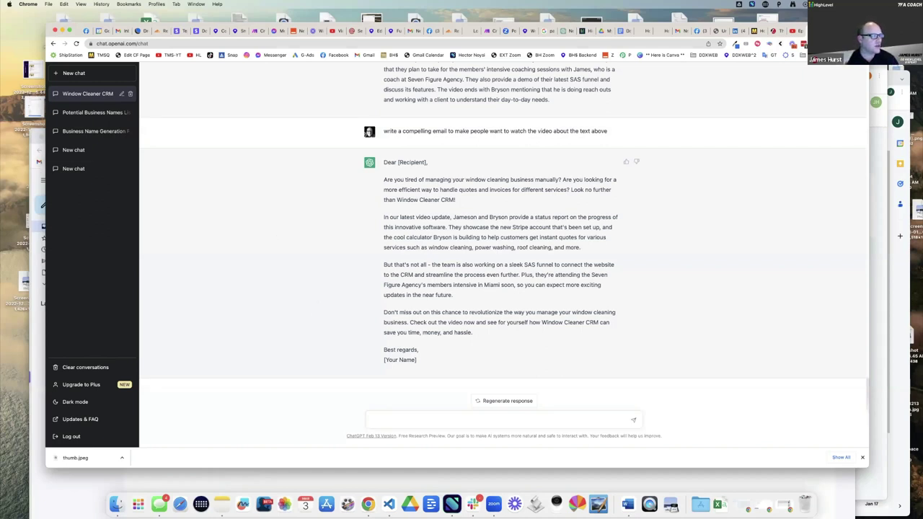
Switch to Notes and highlight the plan's Transcript line and the shorts and TikTok part of the Short Form line.
left_click(221, 504)
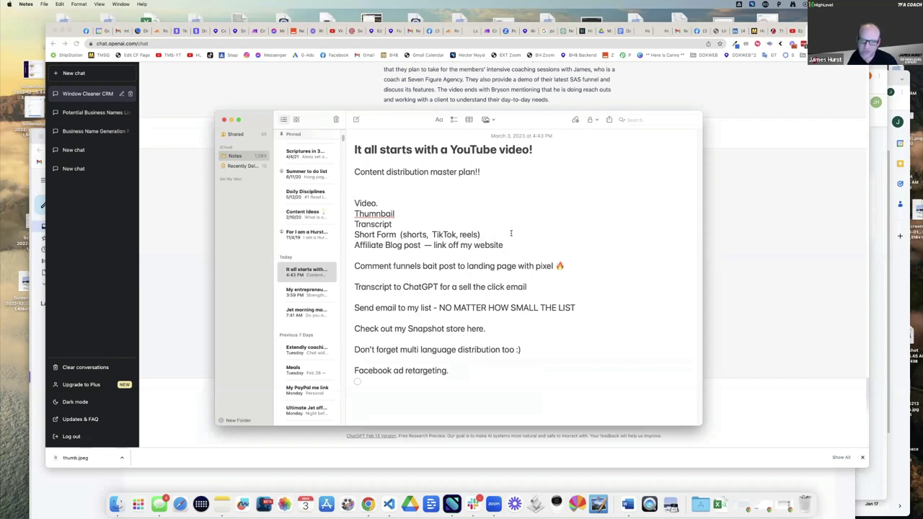
left_click_drag(525, 222, 508, 222)
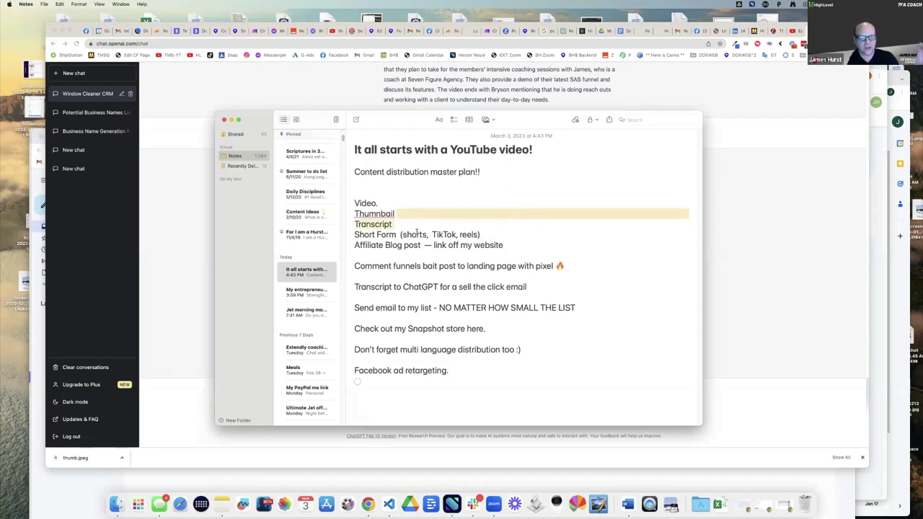
left_click_drag(390, 235, 457, 235)
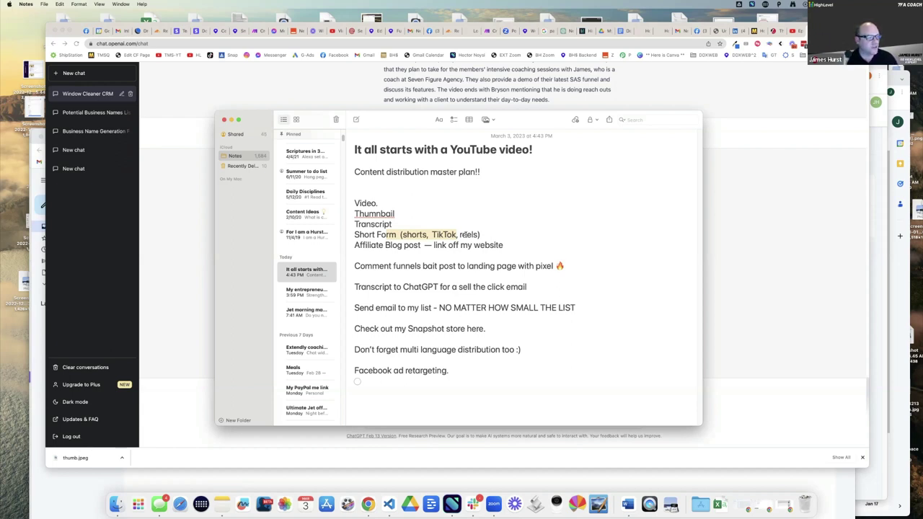
left_click(485, 212)
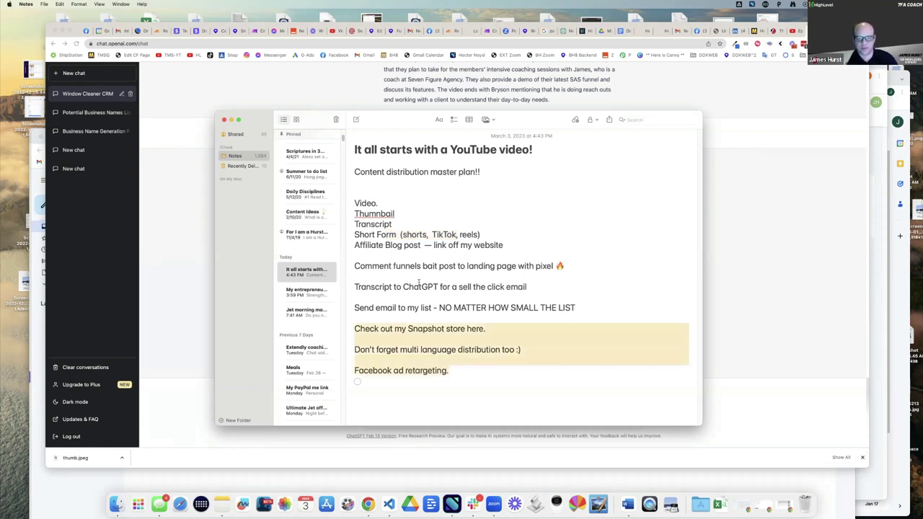
Highlight the plan's lines from Video through Facebook ad retargeting, the Transcript to Affiliate Blog post lines, and Video through multi language distribution.
left_click_drag(420, 270, 393, 186)
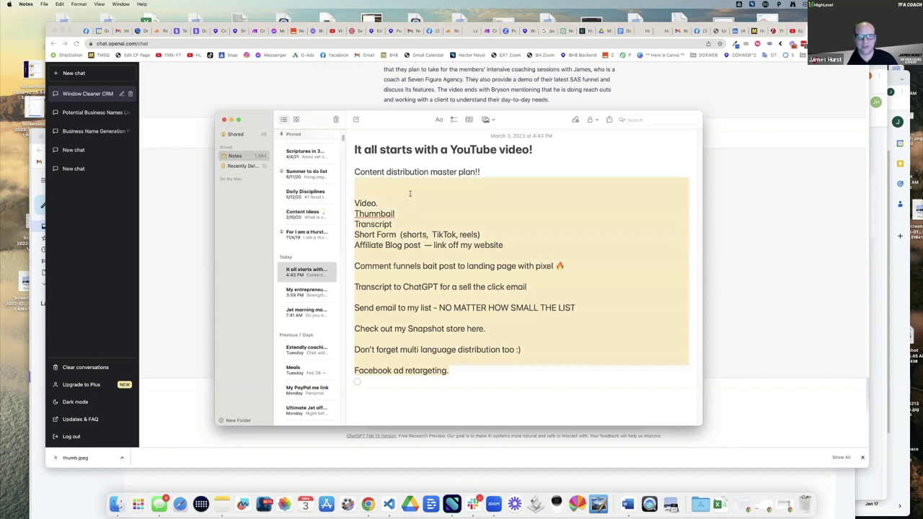
left_click(409, 195)
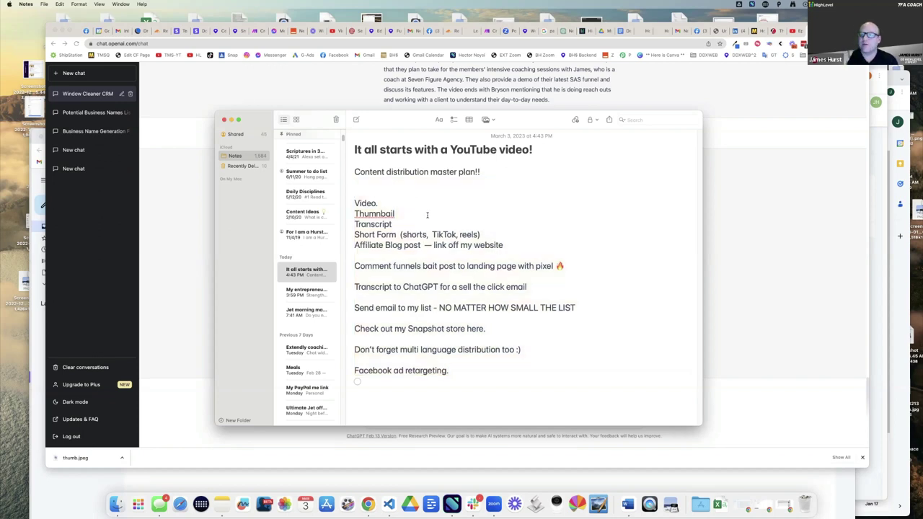
left_click_drag(426, 211, 442, 256)
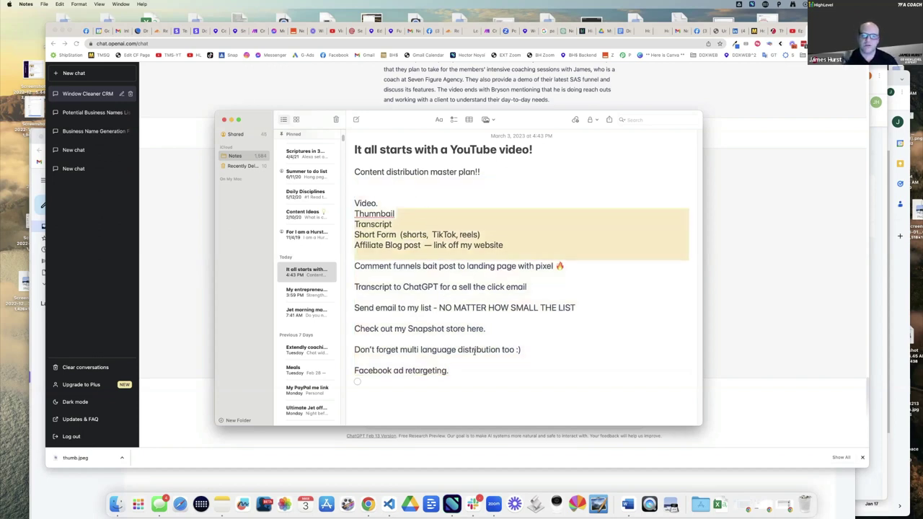
left_click_drag(478, 363, 413, 211)
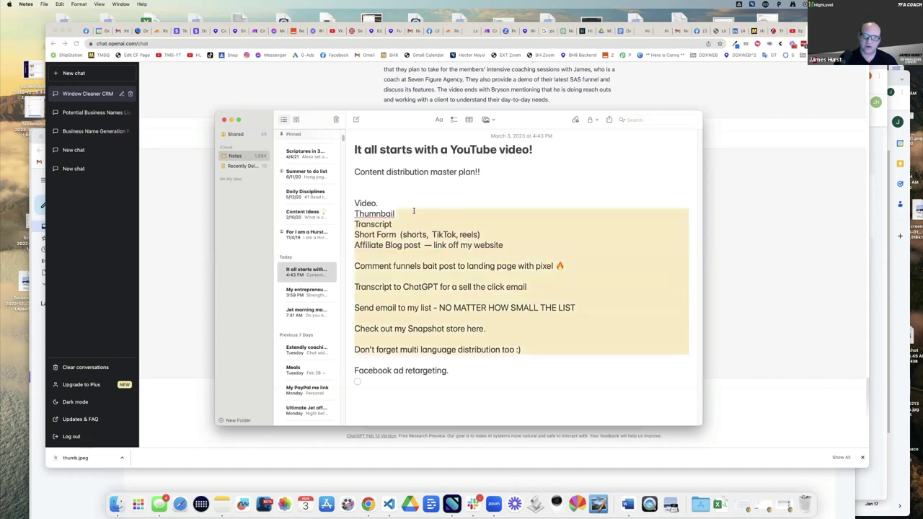
left_click(419, 191)
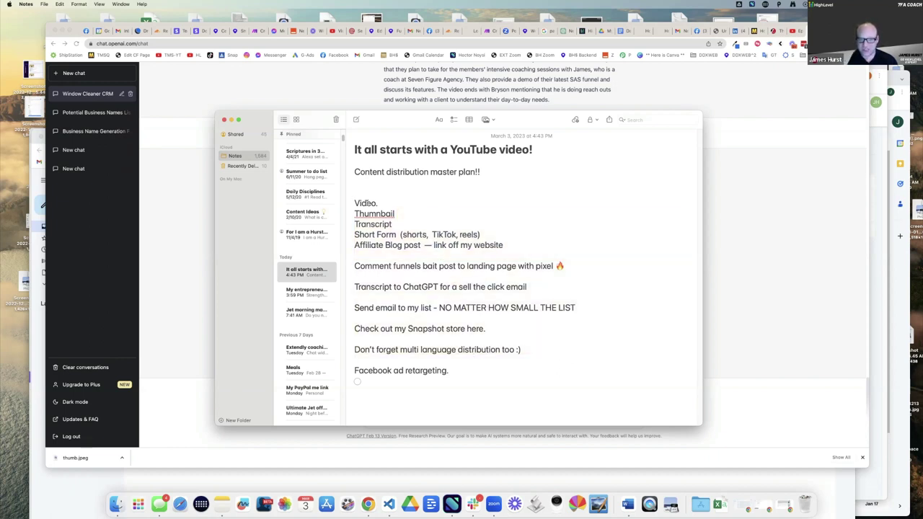
left_click_drag(367, 204, 489, 359)
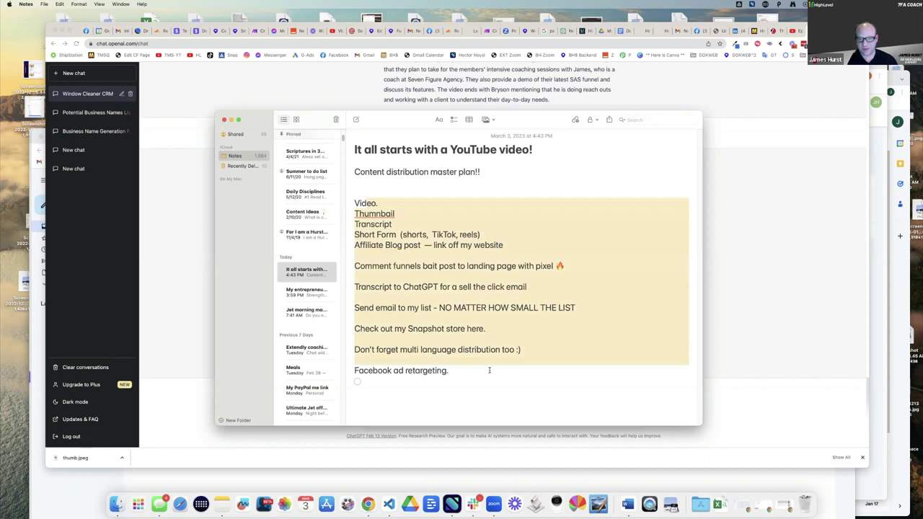